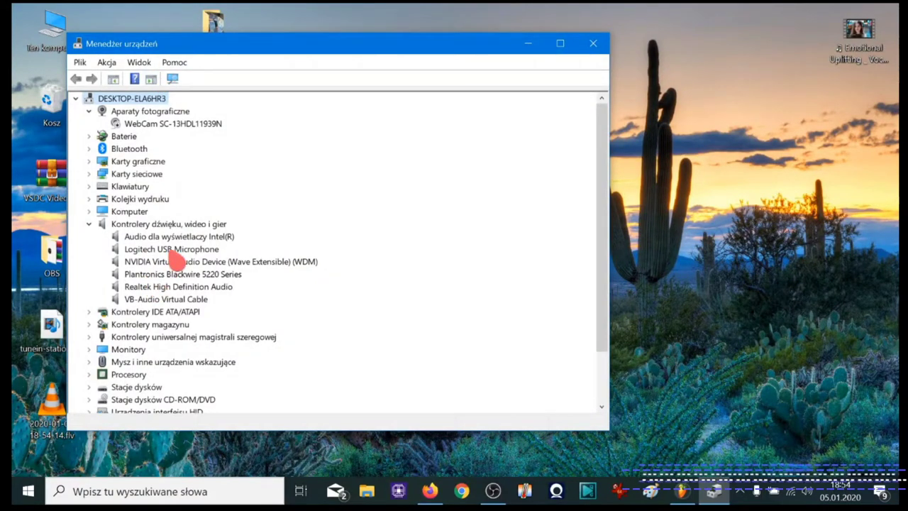
click(174, 252)
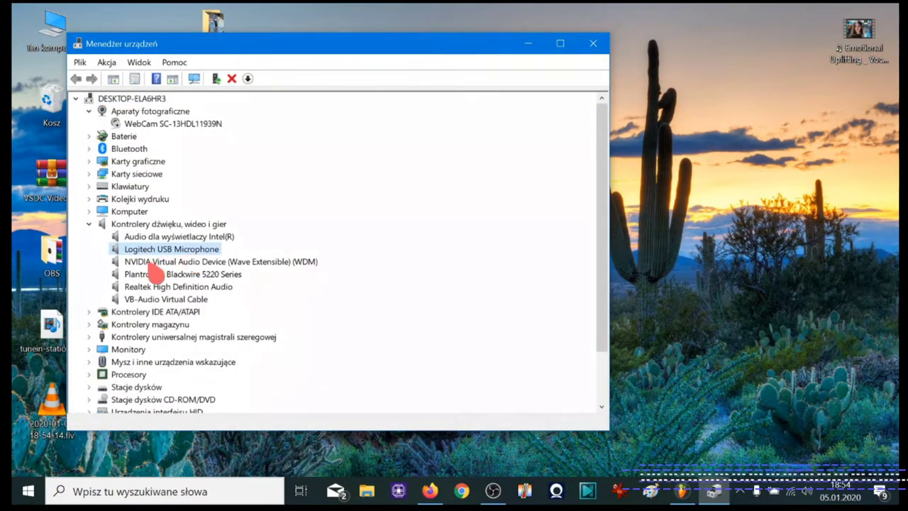
right_click(158, 248)
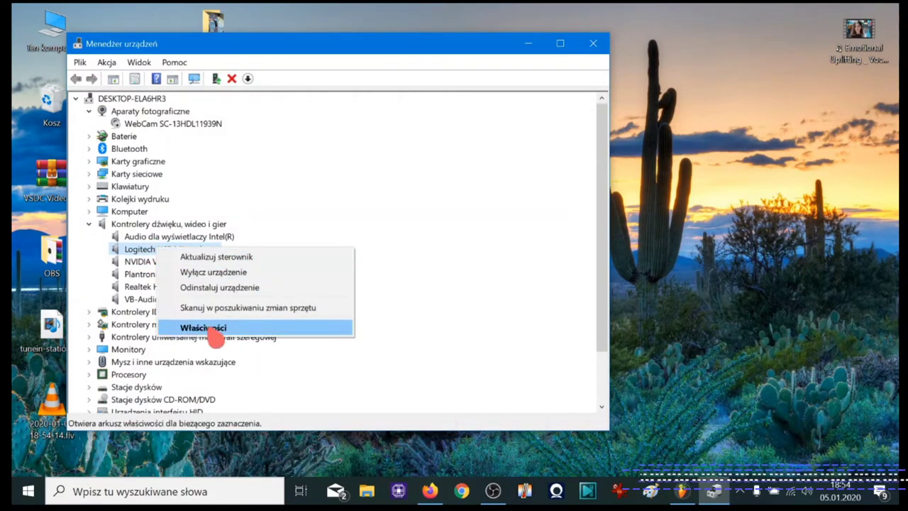
click(214, 332)
click(258, 108)
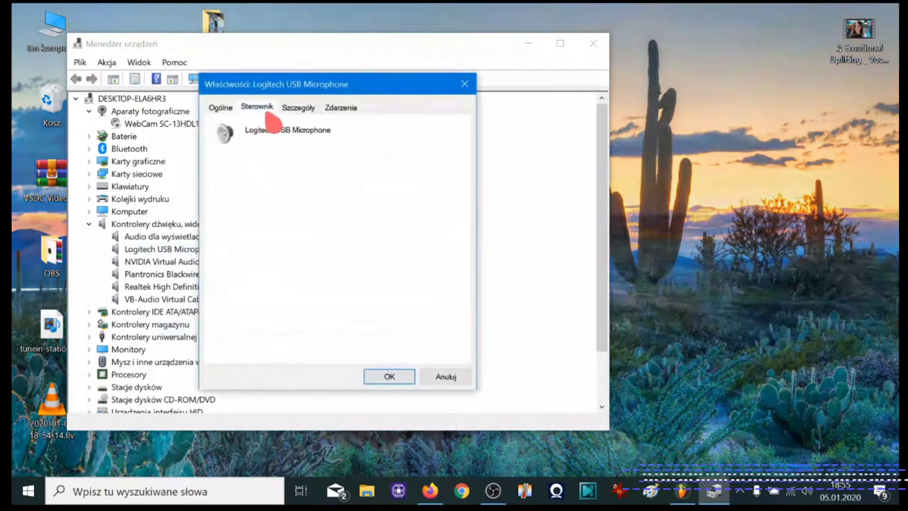
click(298, 110)
click(332, 112)
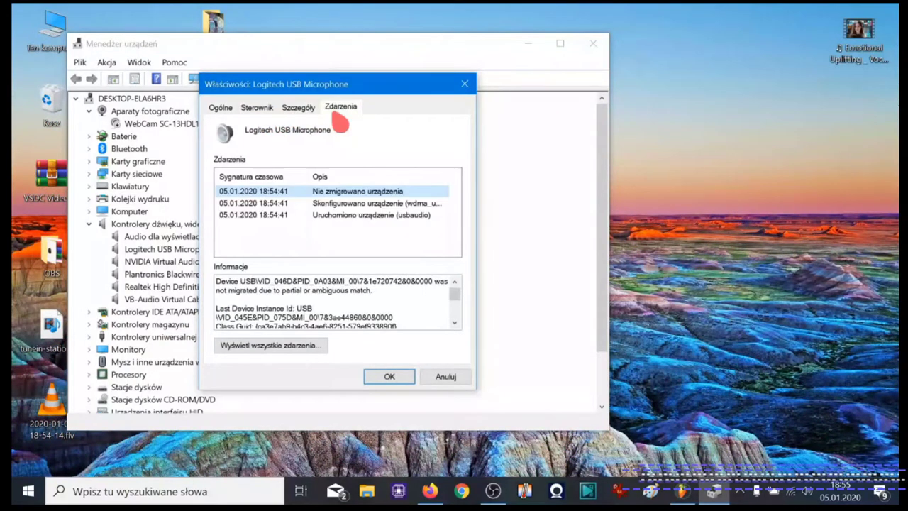
click(464, 83)
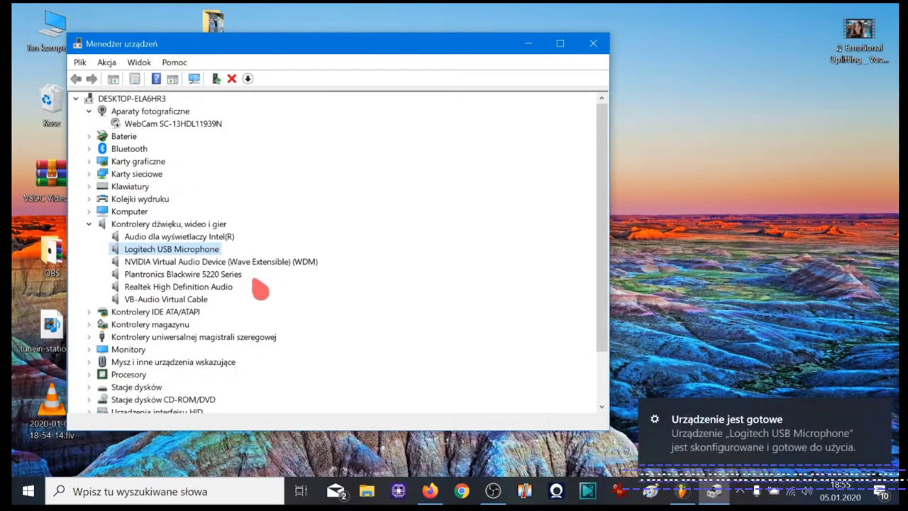
- Check the Logitech USB Microphone entry in the Bluetooth and other devices settings and close the settings window
click(798, 454)
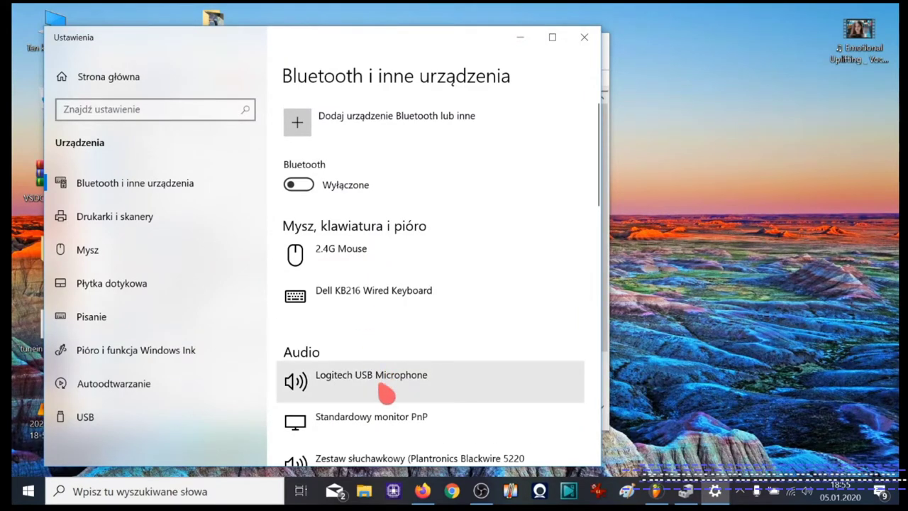
scroll(385, 395, down, 2)
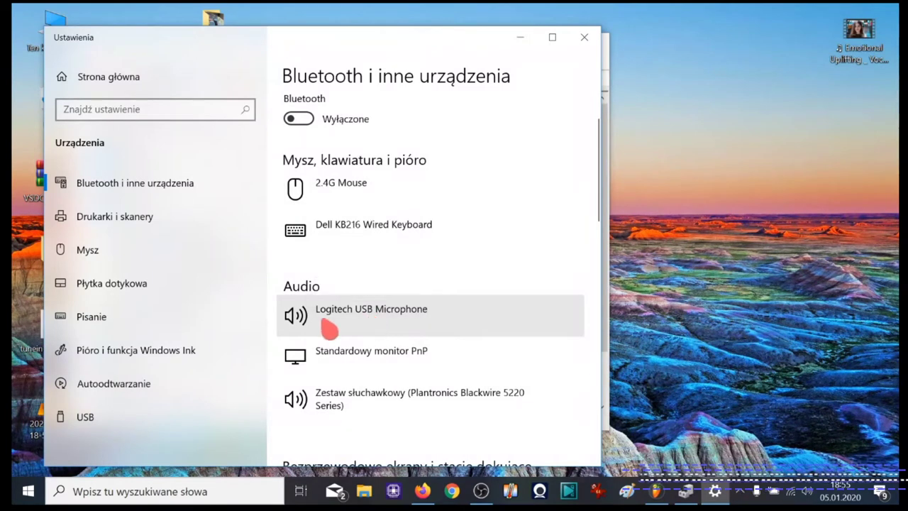
click(375, 325)
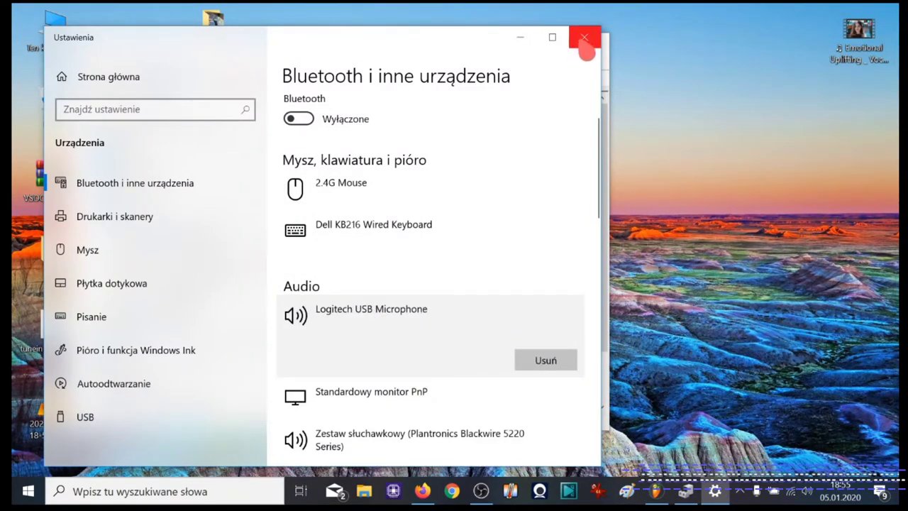
click(585, 38)
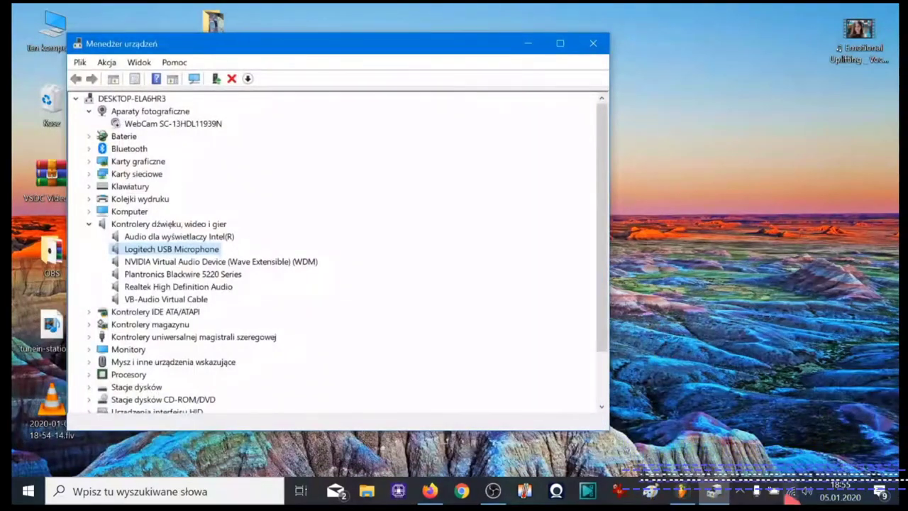
- Open the system sound settings in a maximized window and bring up the sound control panel
right_click(807, 491)
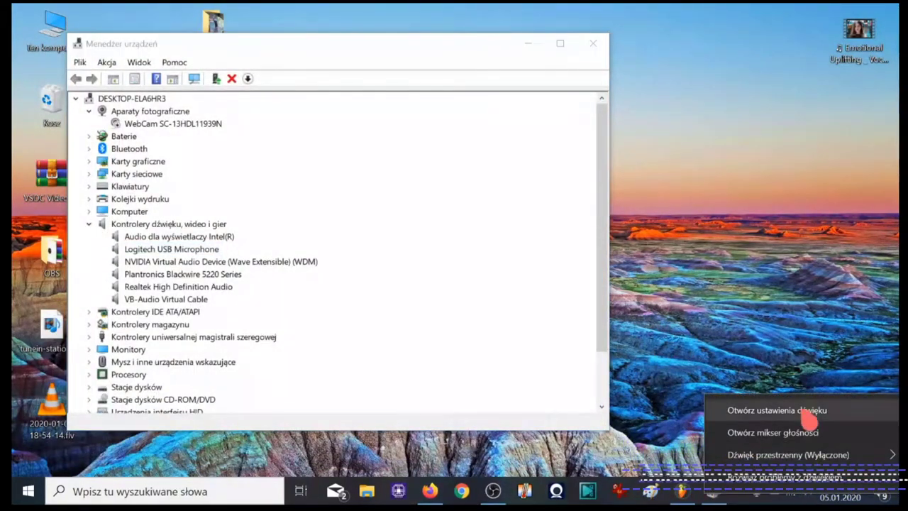
click(805, 411)
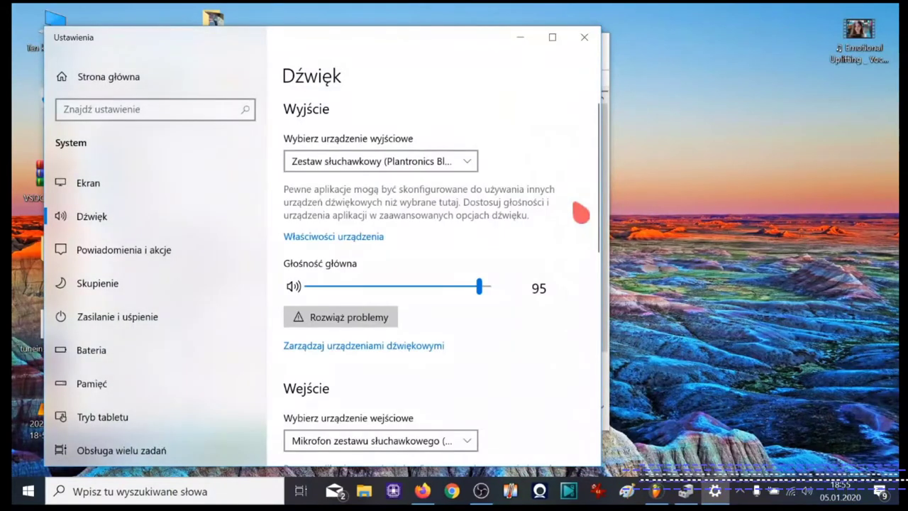
click(554, 37)
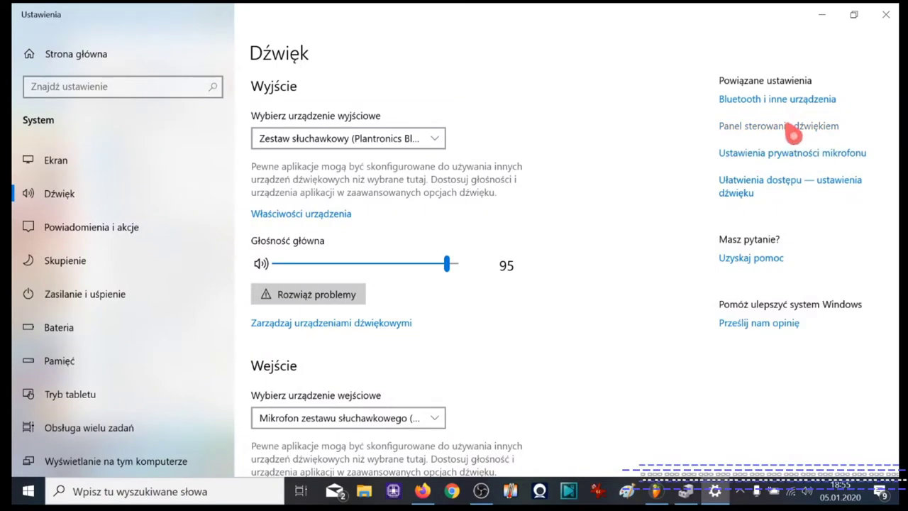
click(795, 139)
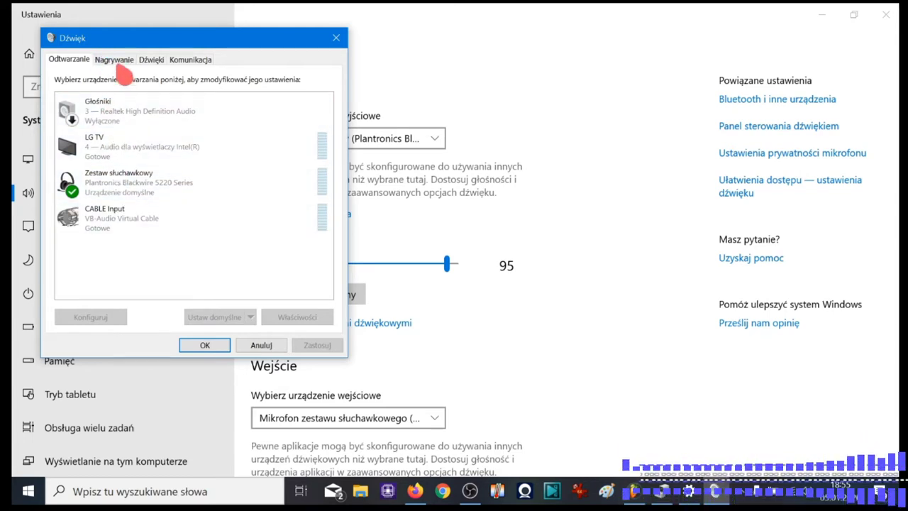
- Examine the recording devices, including the Logitech USB microphone, CABLE Output and the headset microphone, and glance at the playback devices
click(117, 62)
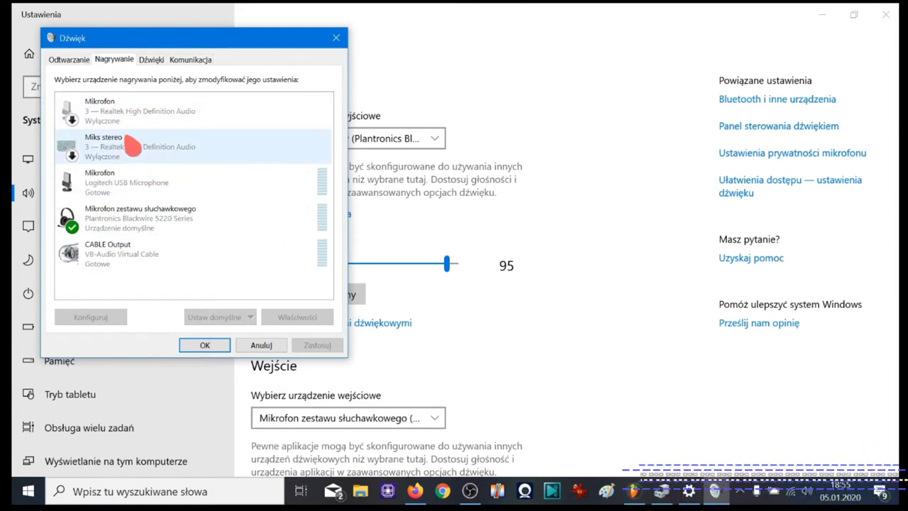
click(117, 188)
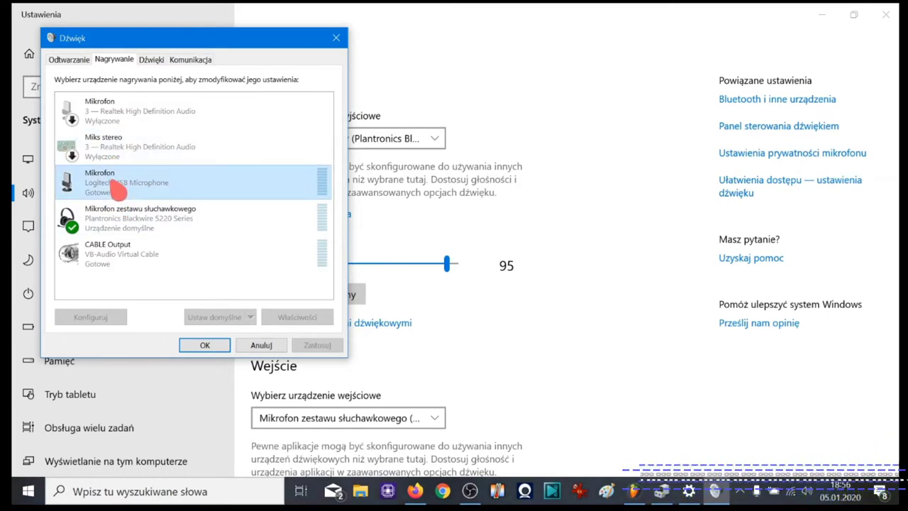
click(75, 61)
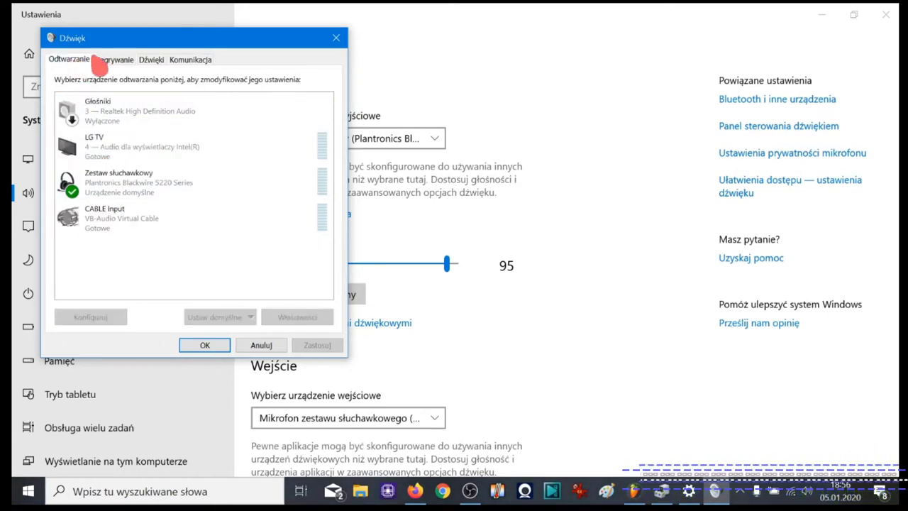
click(113, 61)
click(161, 263)
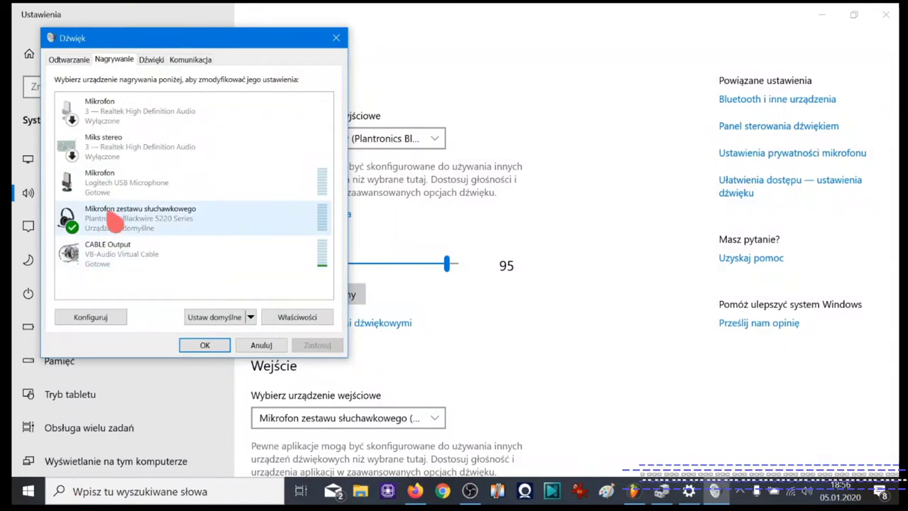
click(122, 226)
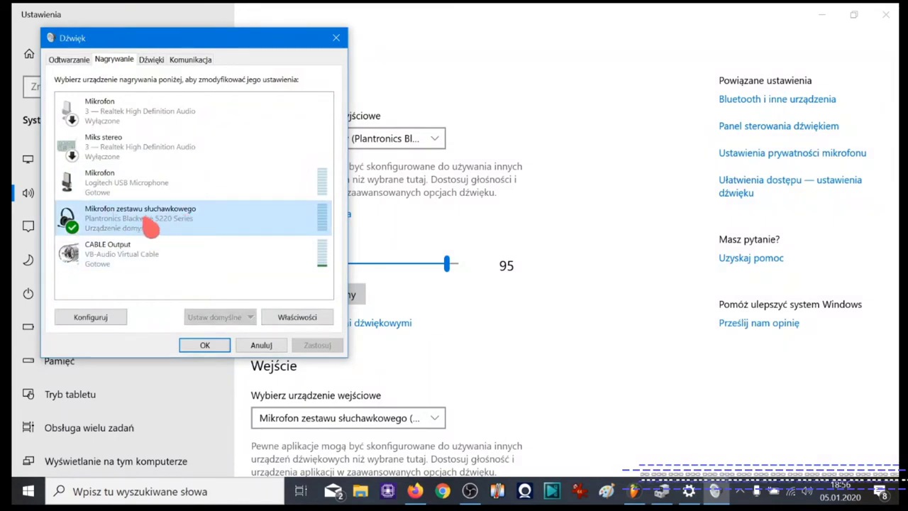
- Set the Logitech USB microphone's recording level to 100 in its properties
click(107, 186)
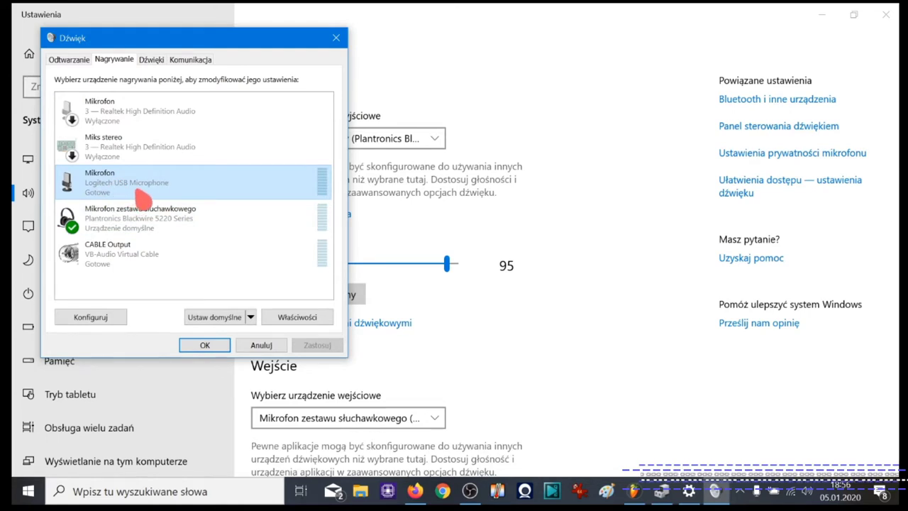
right_click(136, 190)
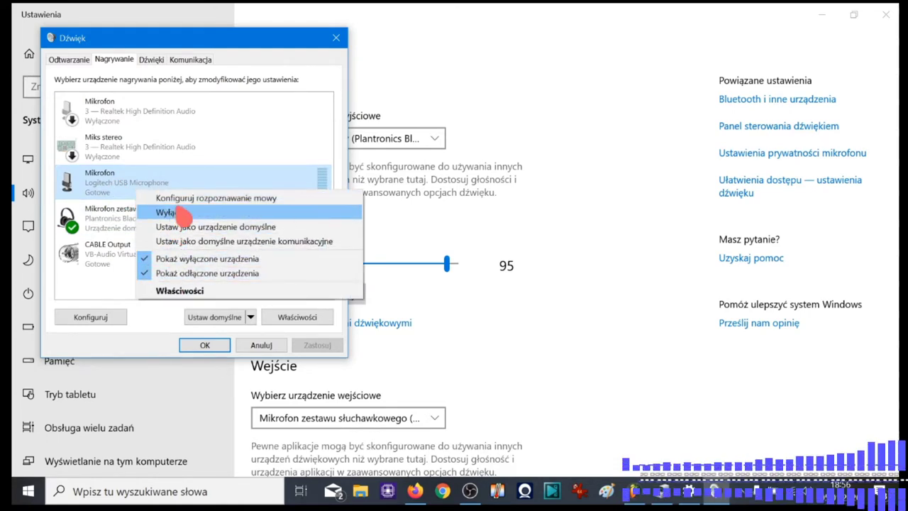
click(188, 291)
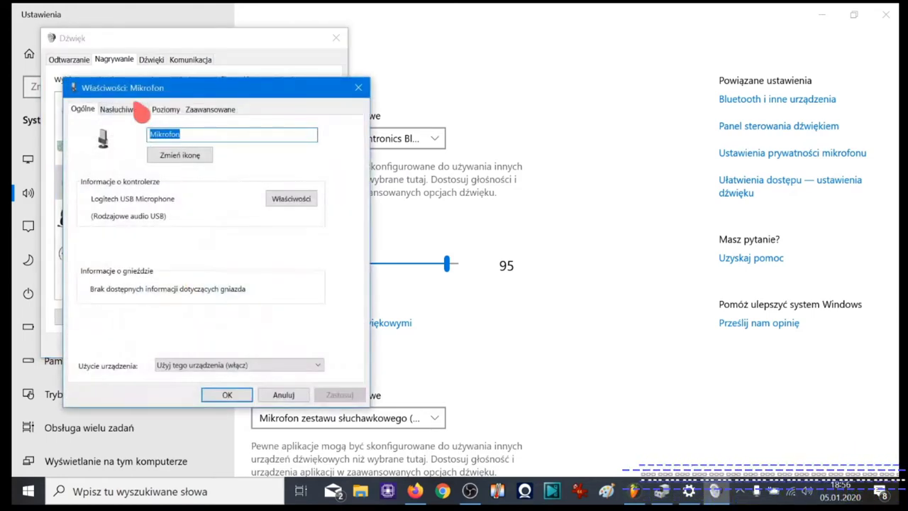
click(139, 111)
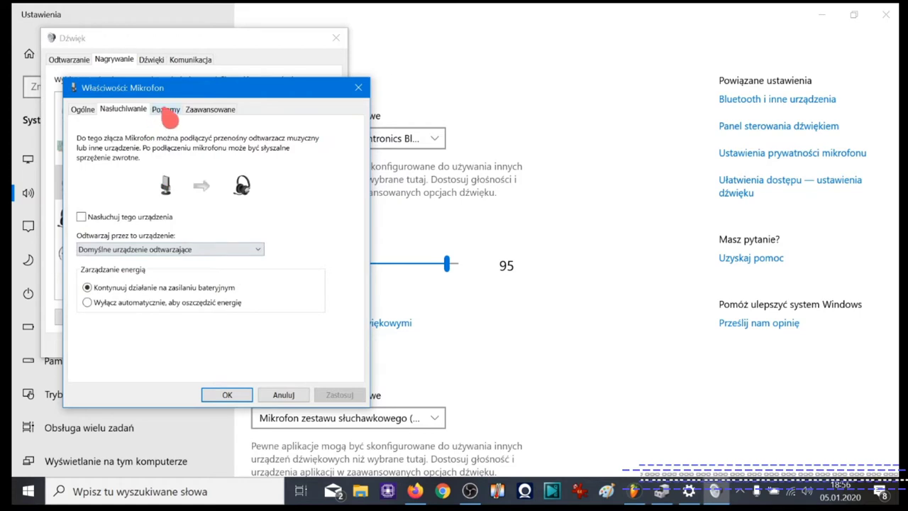
click(167, 111)
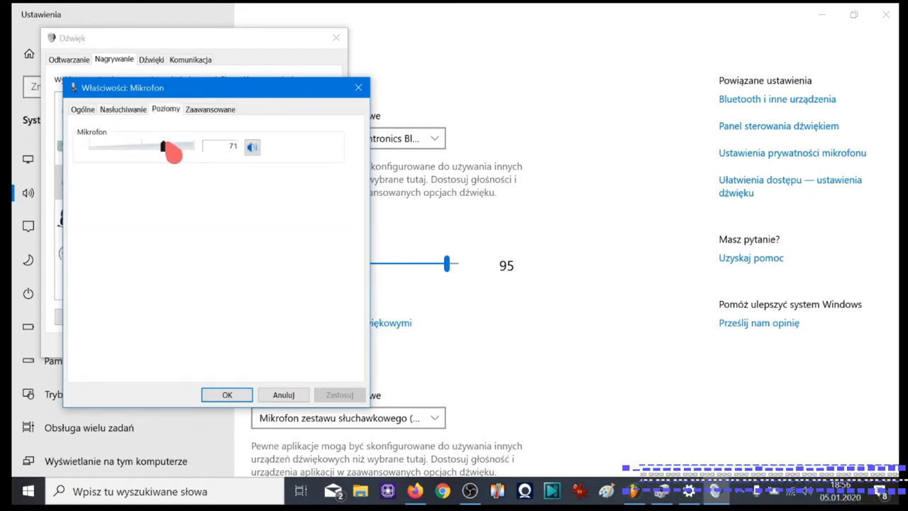
drag(163, 146, 204, 160)
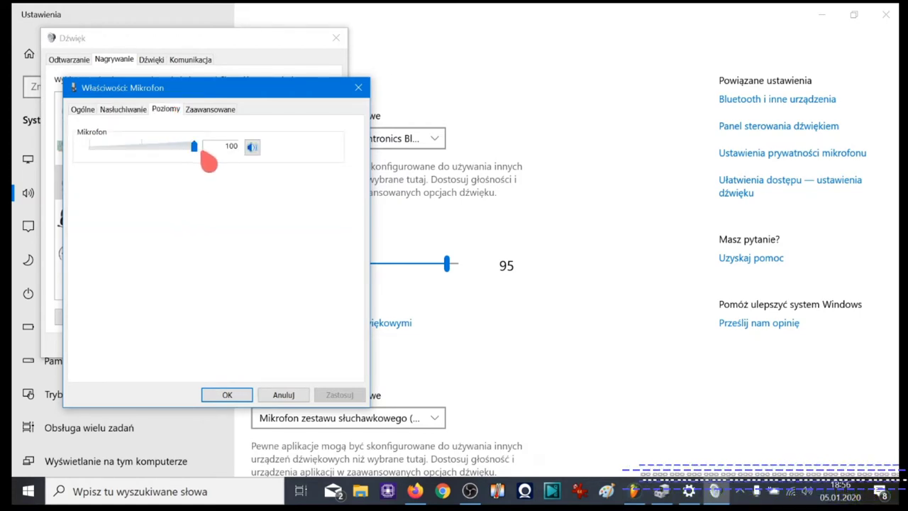
- Review the default format options, levels, listening and general settings of the Logitech microphone and confirm its properties
click(210, 110)
click(212, 179)
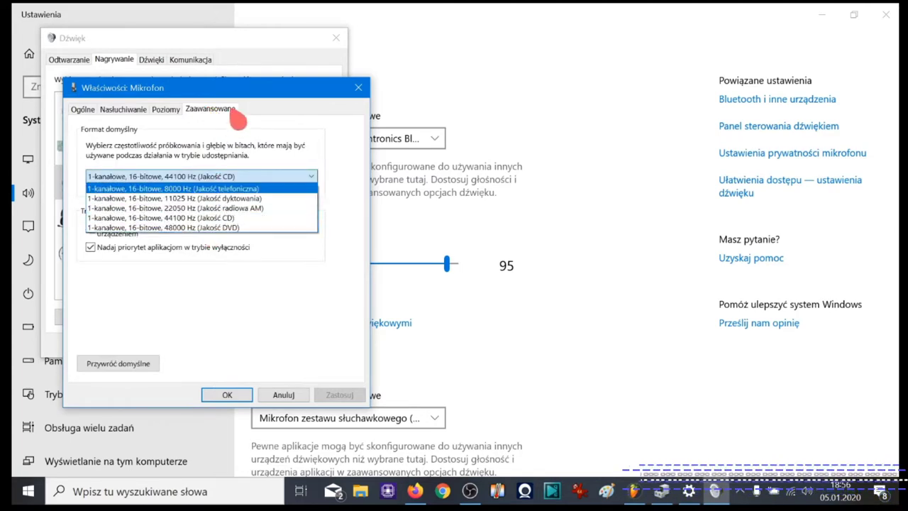
click(278, 121)
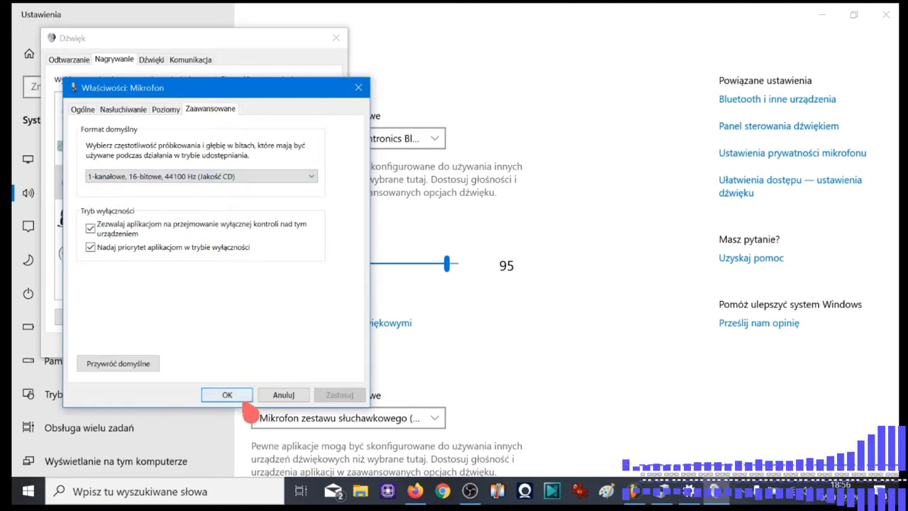
click(165, 110)
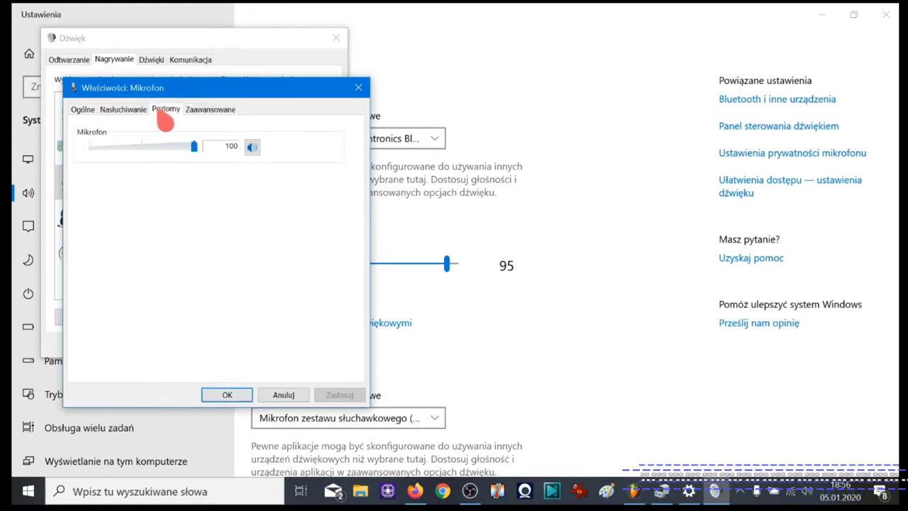
click(127, 112)
click(85, 112)
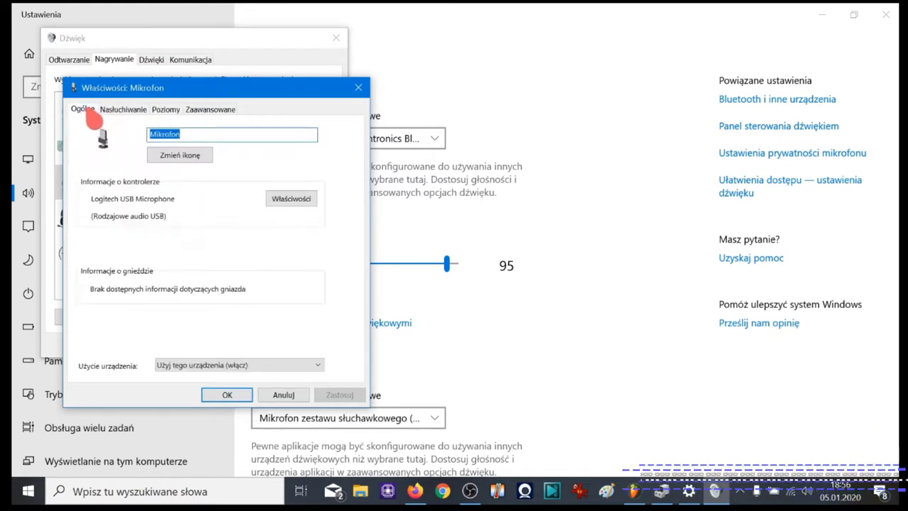
click(228, 395)
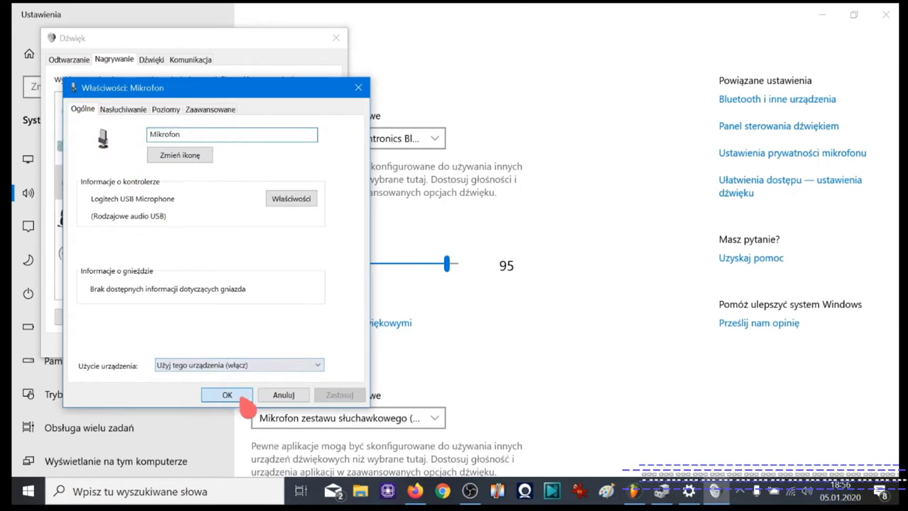
click(152, 226)
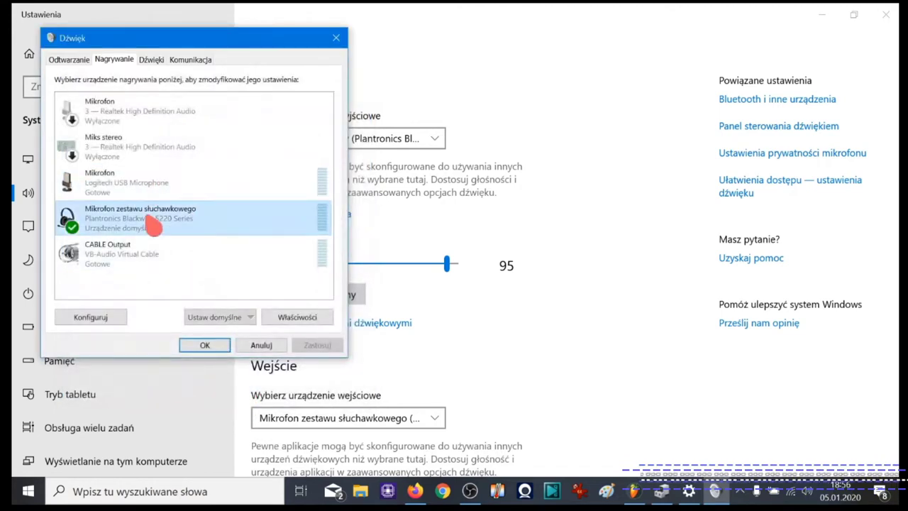
click(152, 192)
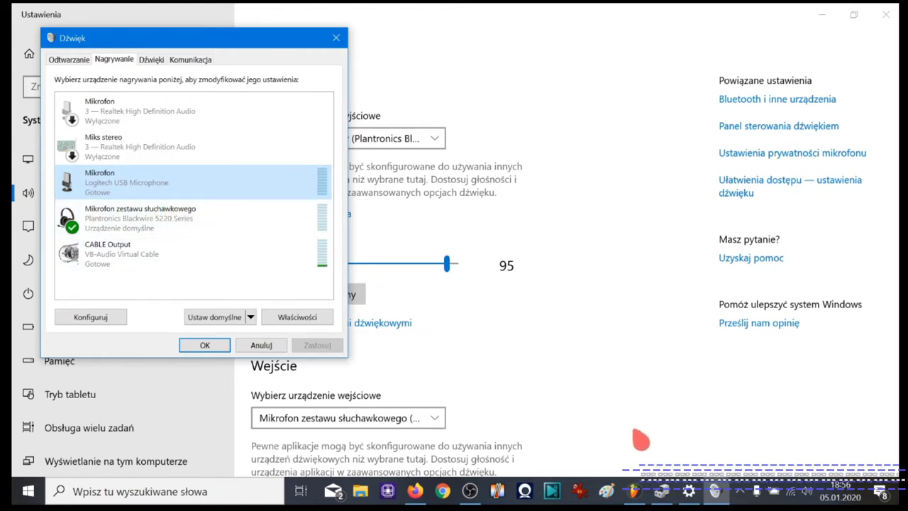
- Switch to FL Studio and open the FL Studio ASIO driver panel from the audio settings
mouse_move(647, 495)
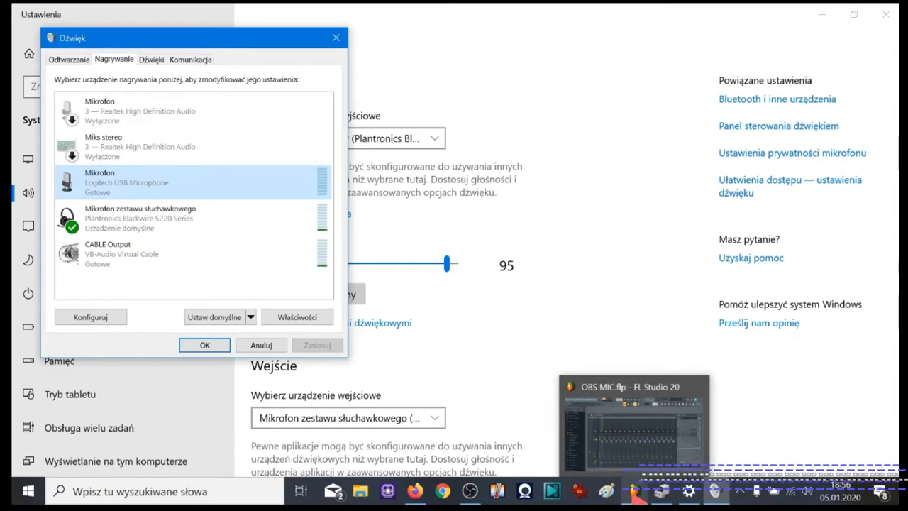
click(636, 495)
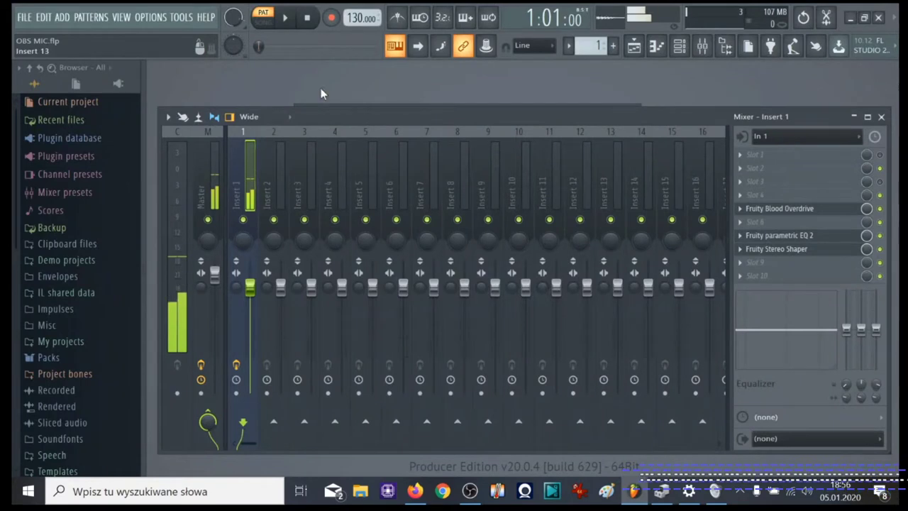
click(152, 18)
click(179, 58)
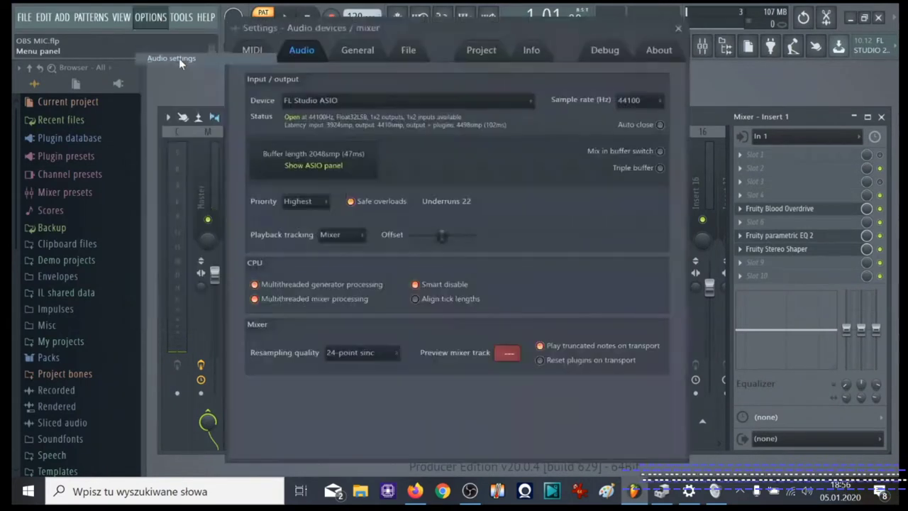
click(333, 168)
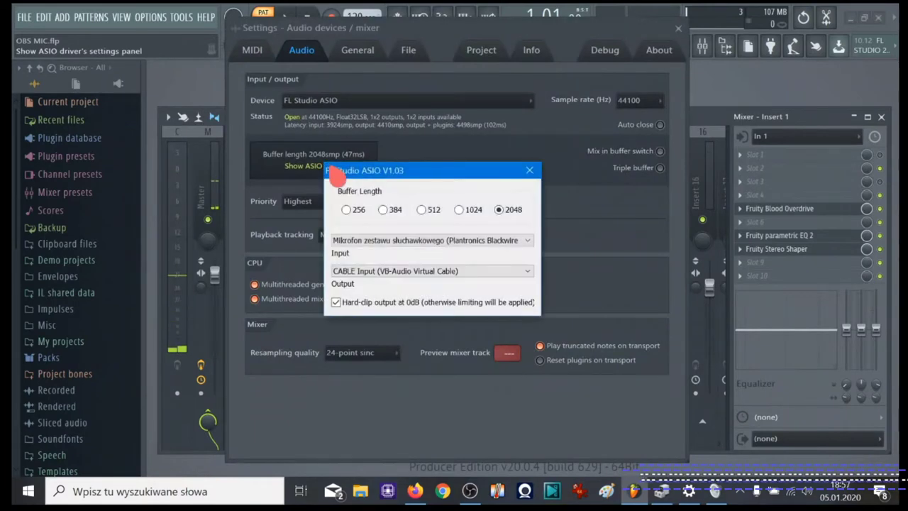
- Review the available input devices in the FL Studio ASIO panel, keep the headset microphone, and close the panel and audio settings
click(392, 244)
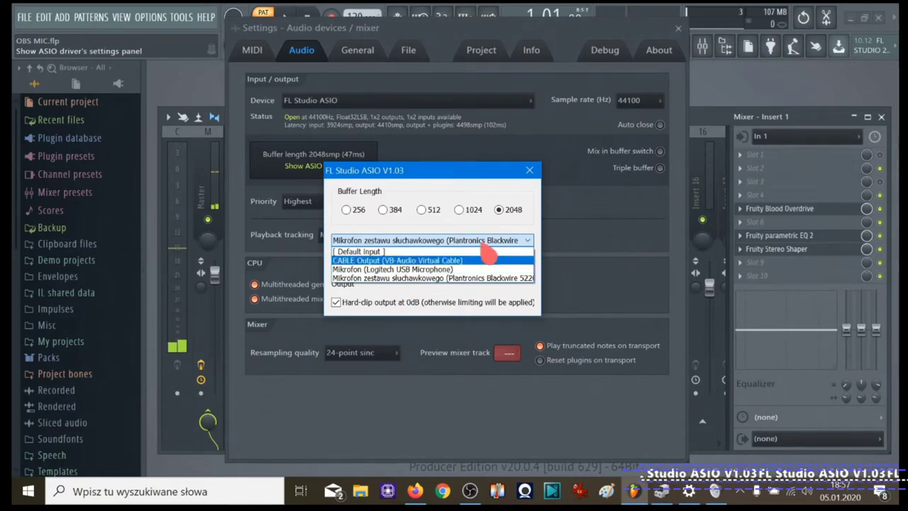
click(597, 80)
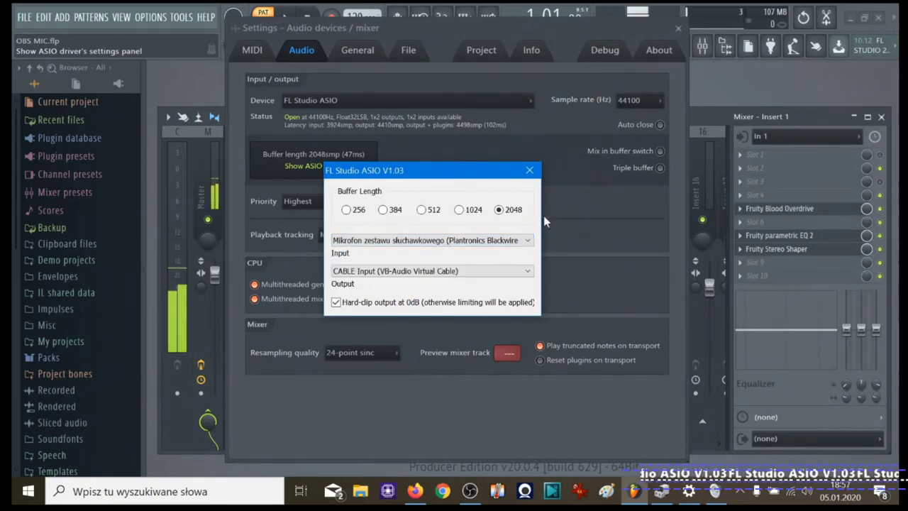
click(529, 171)
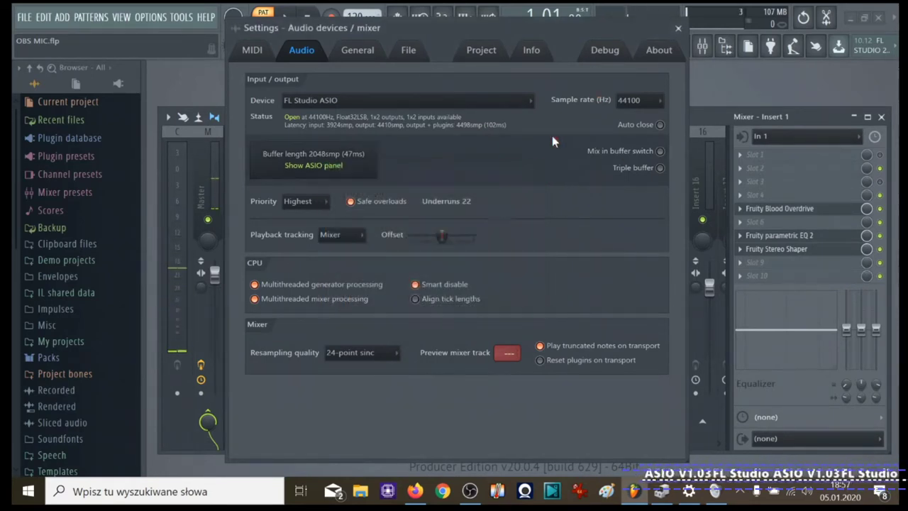
click(679, 28)
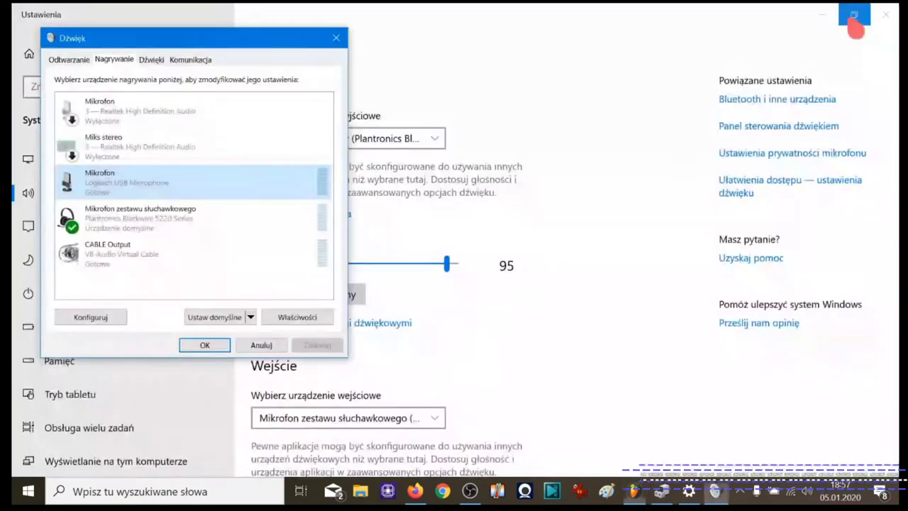
- Review the playback devices in the Windows Sound dialog, cancel the dialog and close the Windows settings
click(851, 17)
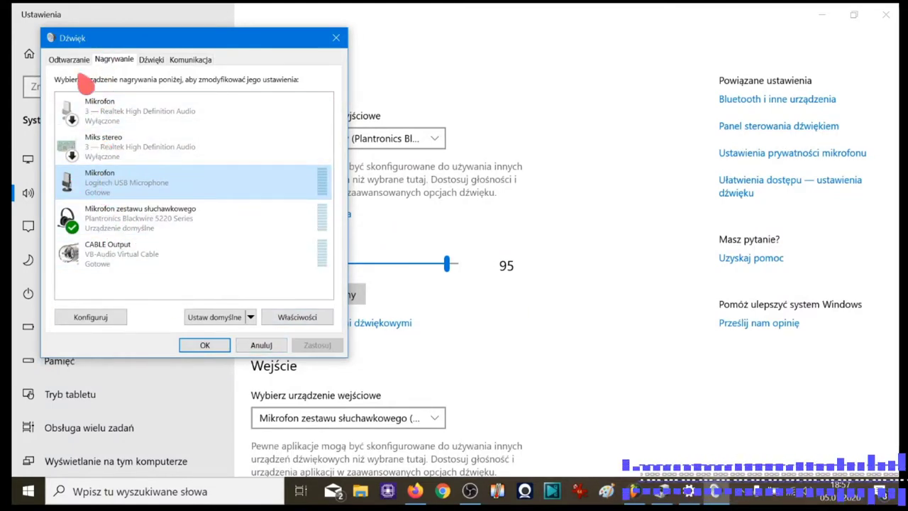
click(60, 59)
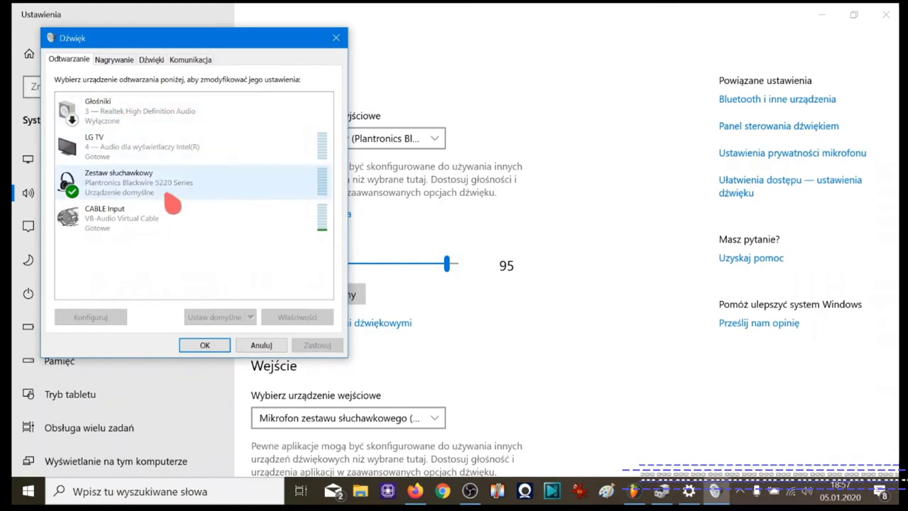
click(260, 346)
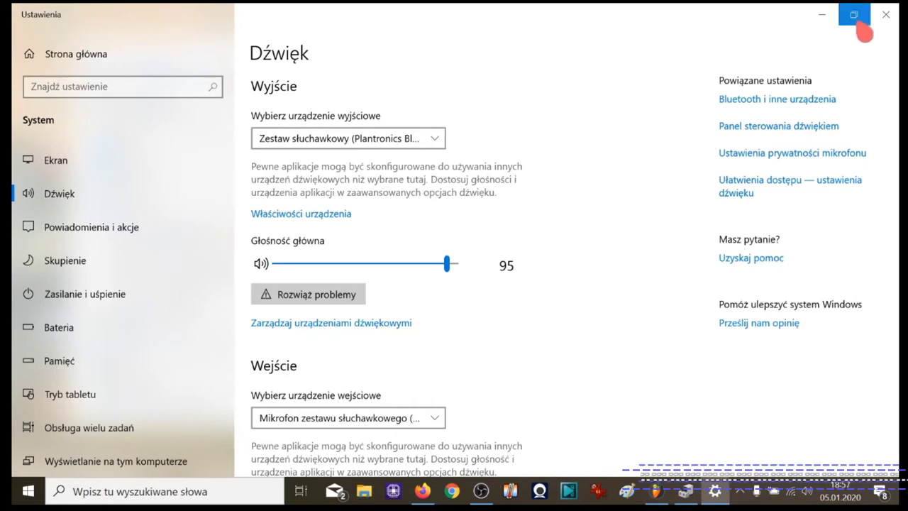
click(886, 15)
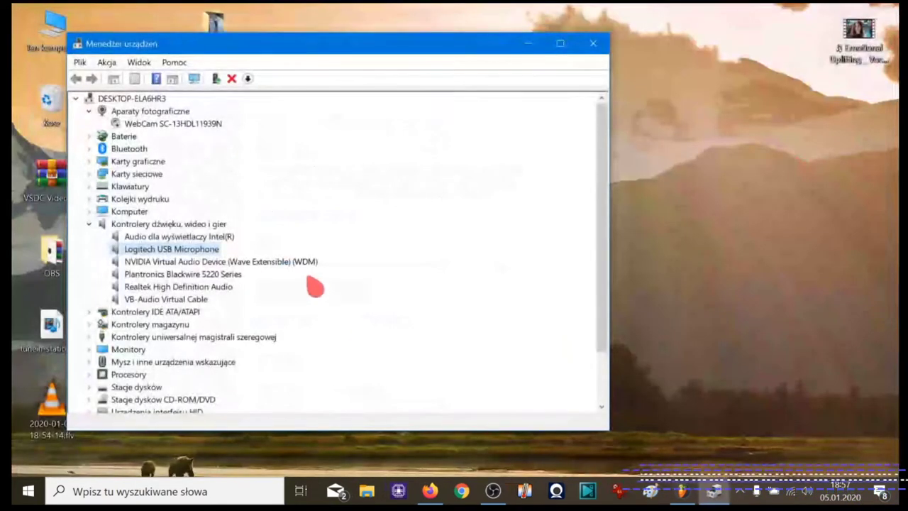
- Check the Logitech, Plantronics, Realtek, VB-Audio and NVIDIA entries among the sound controllers and close Device Manager
click(162, 250)
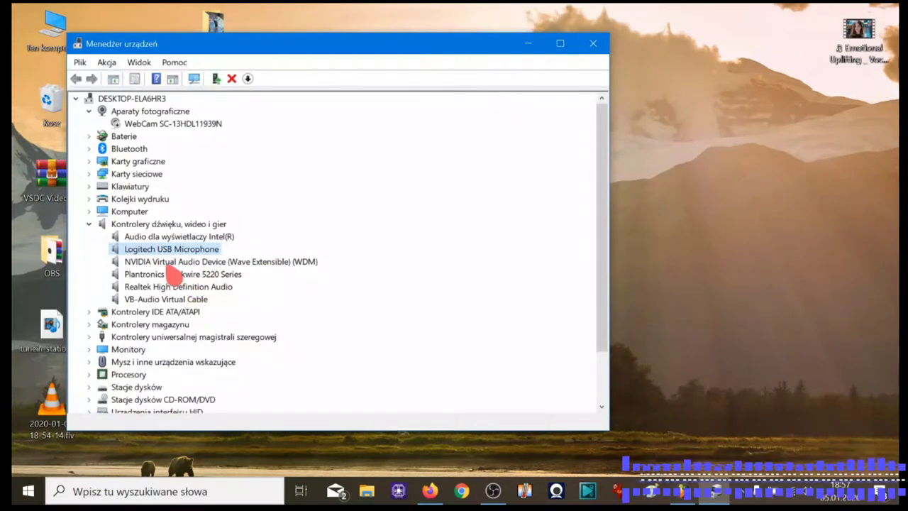
click(182, 277)
click(183, 288)
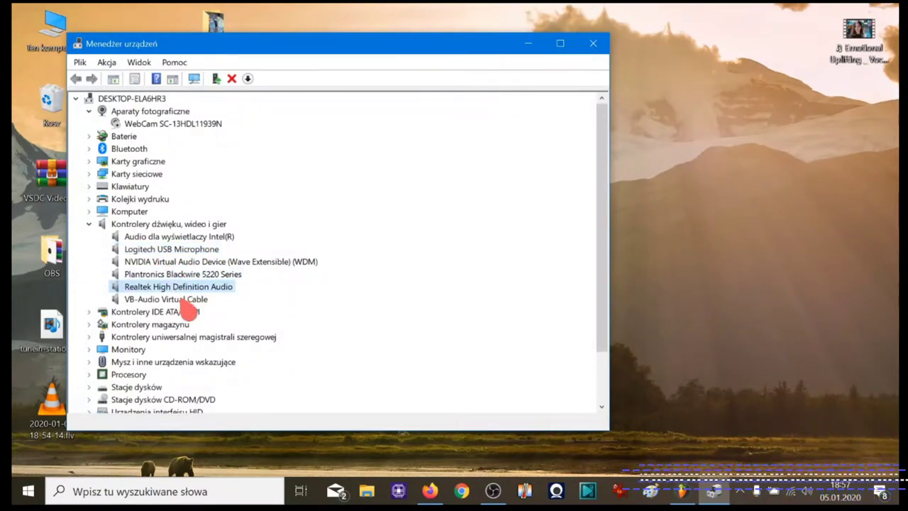
click(192, 301)
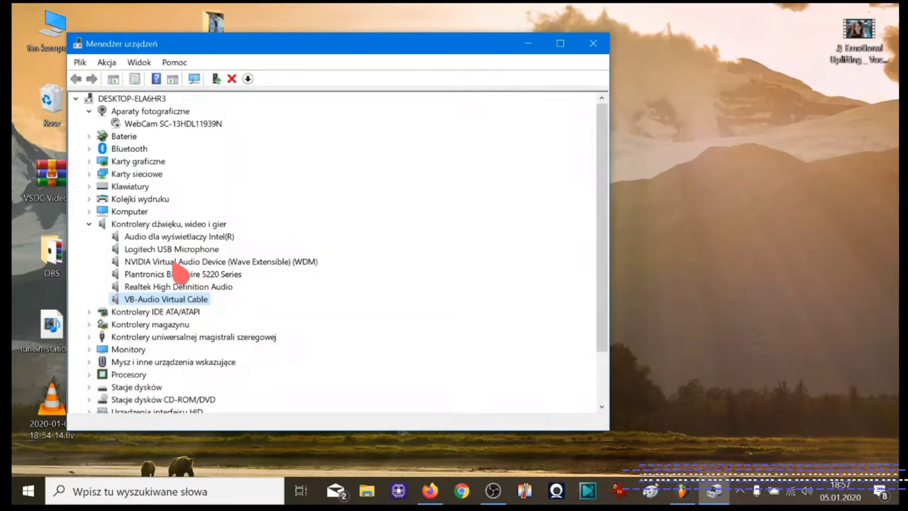
click(179, 264)
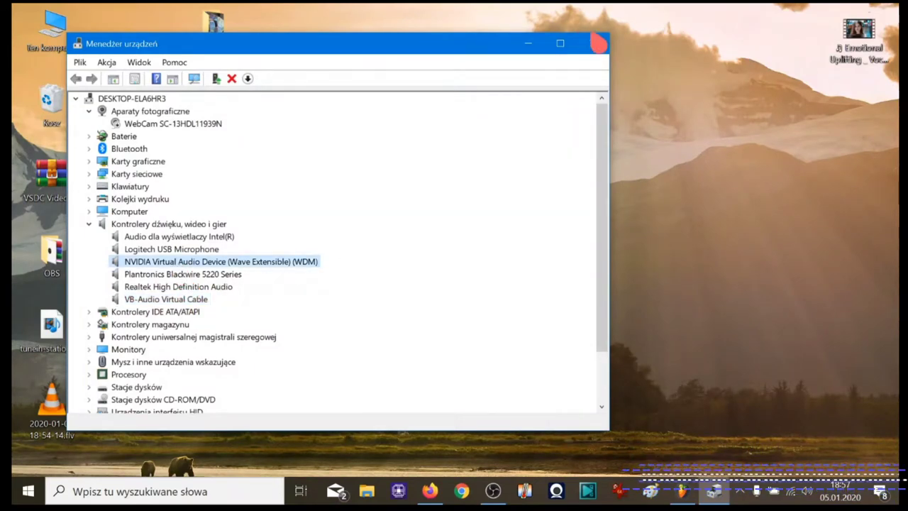
click(593, 44)
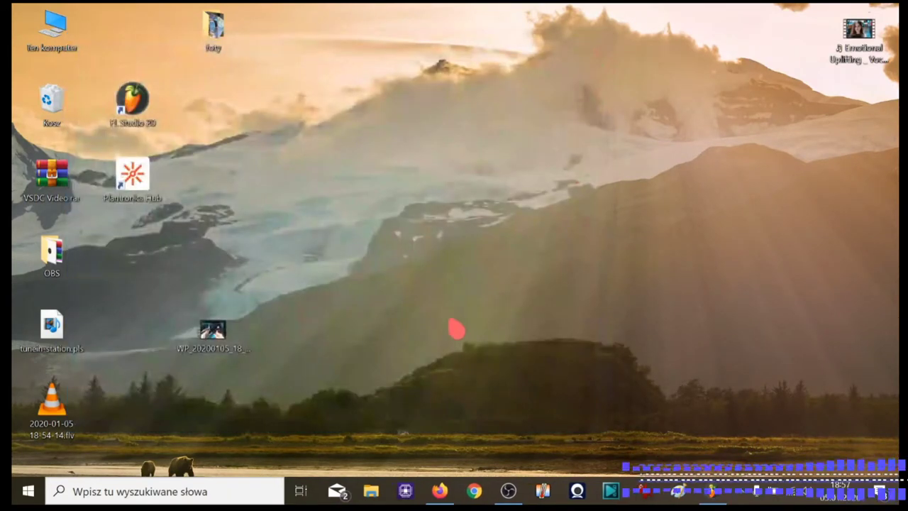
- Switch to OBS and open the FL Studio ASIO control panel from the ASIO source's properties
click(508, 491)
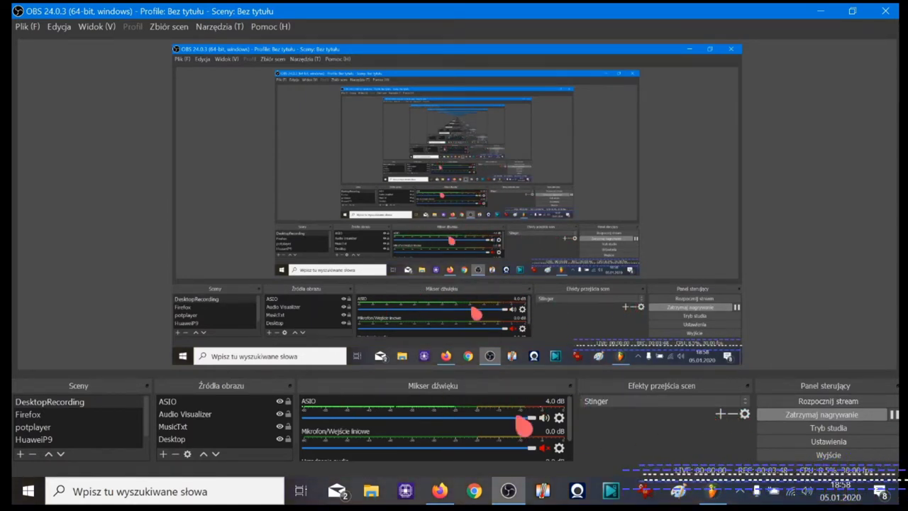
click(559, 417)
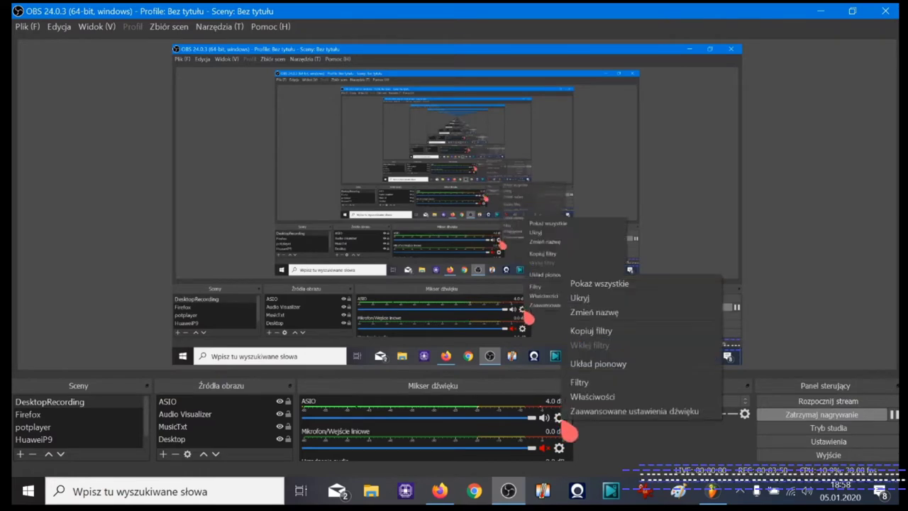
click(572, 395)
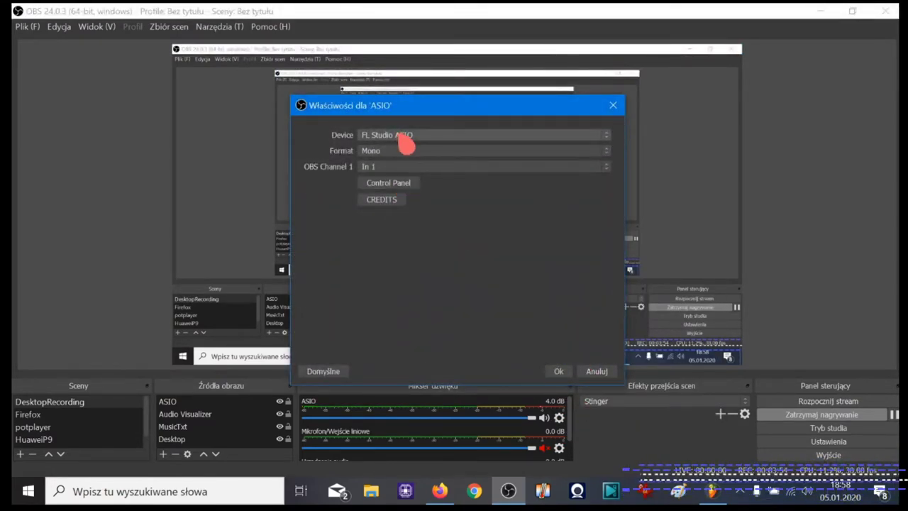
click(404, 135)
click(424, 136)
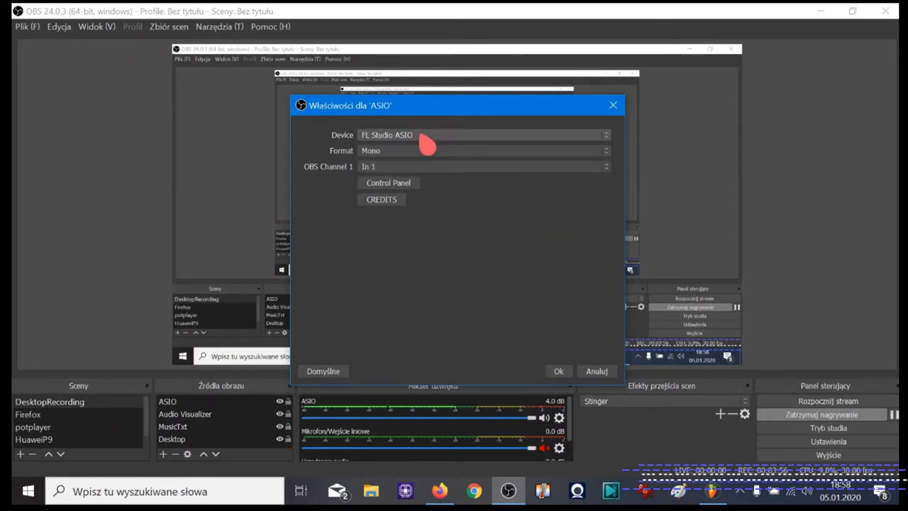
click(402, 185)
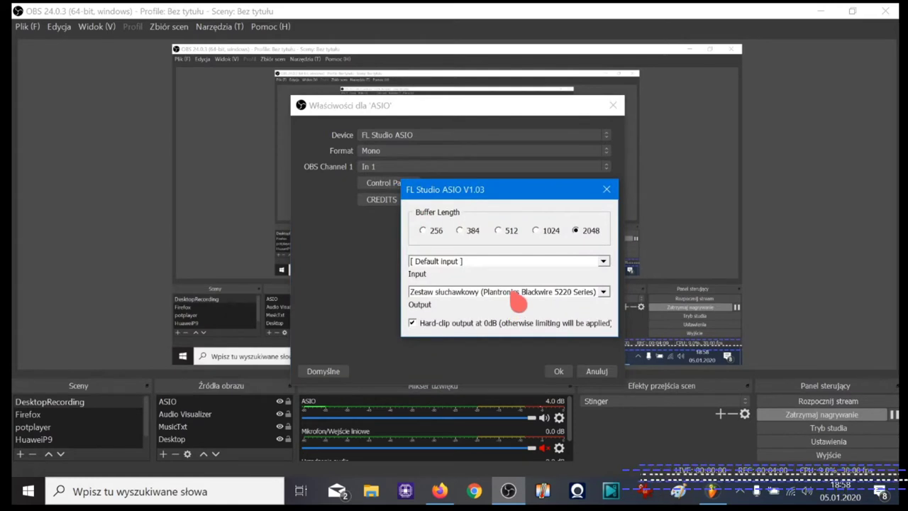
- Review the output and input device choices in the driver panel without changing them, and close the panel and source properties
click(457, 294)
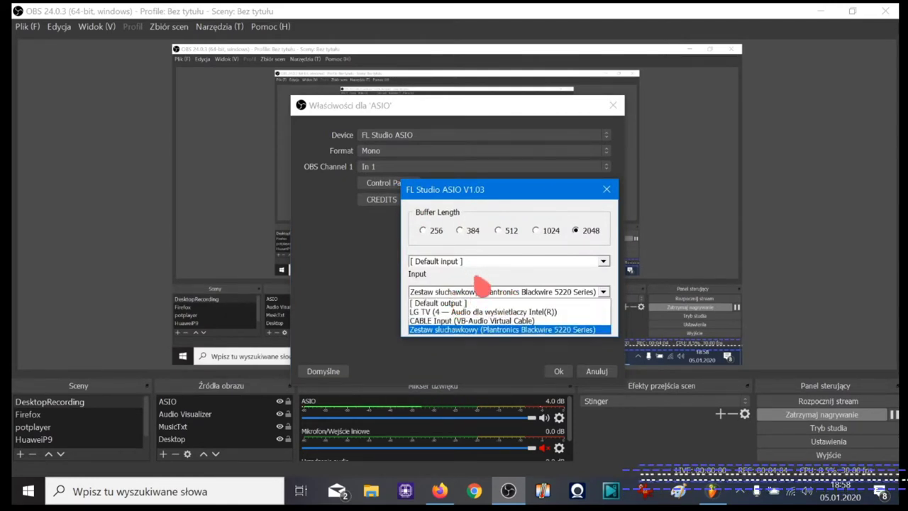
click(473, 281)
click(470, 264)
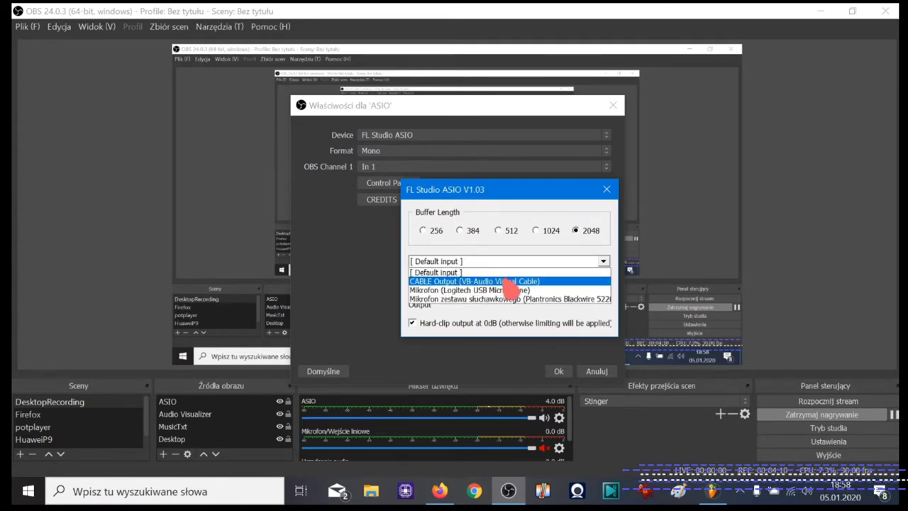
click(510, 213)
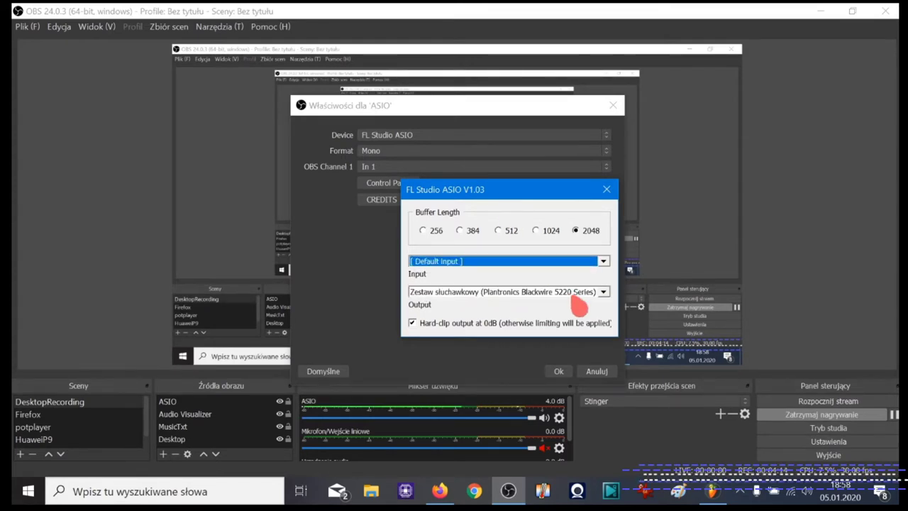
click(608, 189)
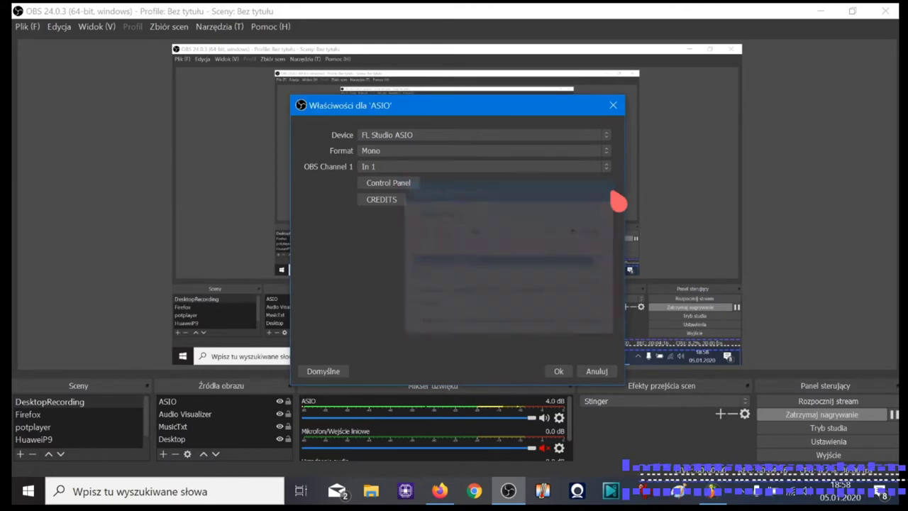
click(613, 105)
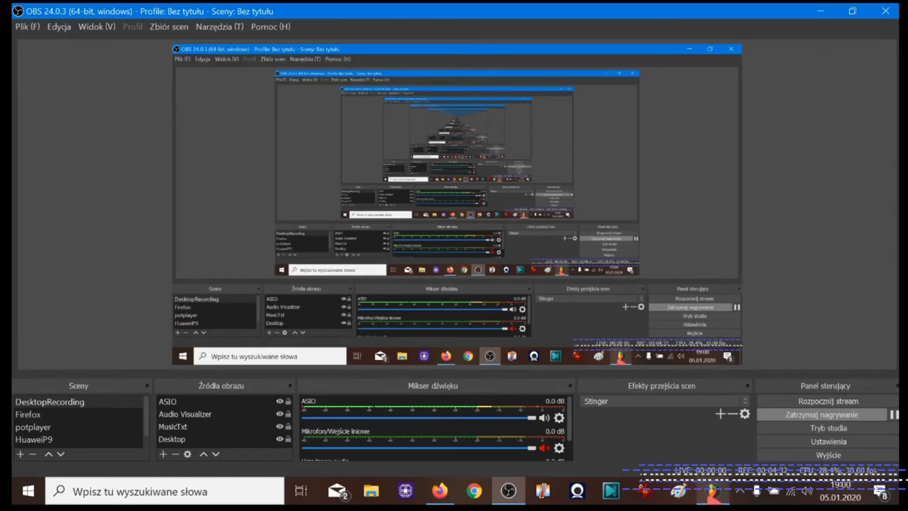
- Switch to FL Studio and lower the Master track's volume fader in the mixer
click(713, 493)
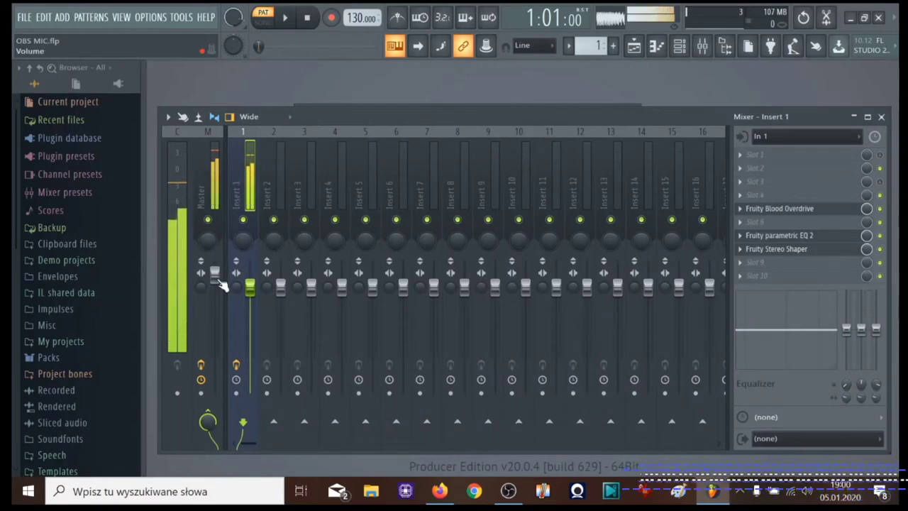
drag(214, 272, 214, 305)
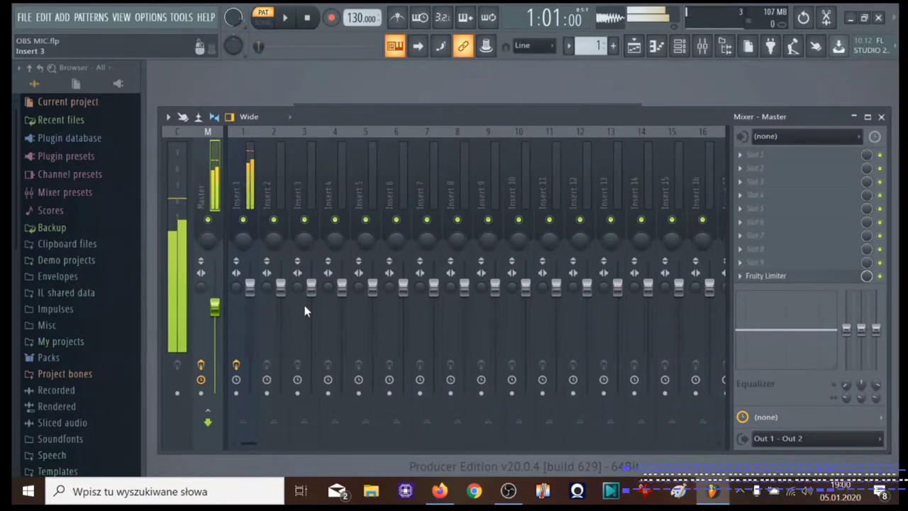
- Check the input and output devices in the FL Studio ASIO driver panel, and close the panel and audio settings
click(150, 17)
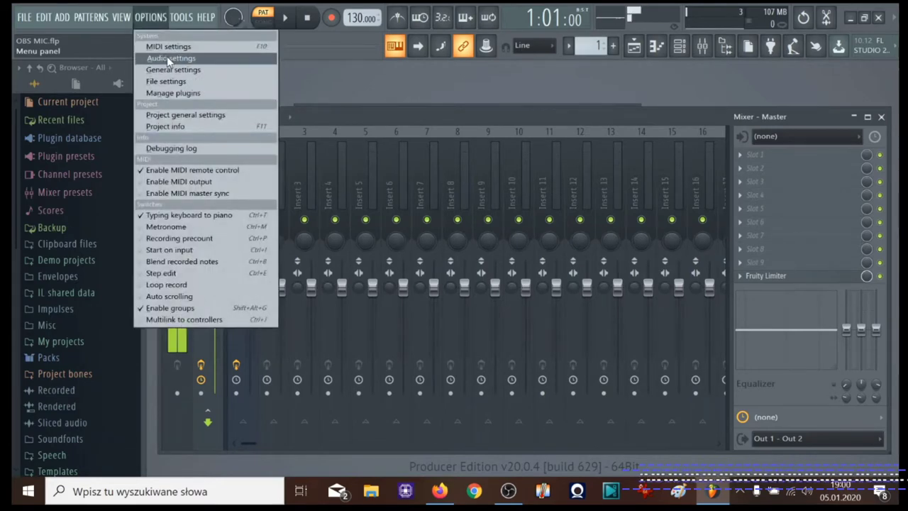
click(167, 57)
click(341, 167)
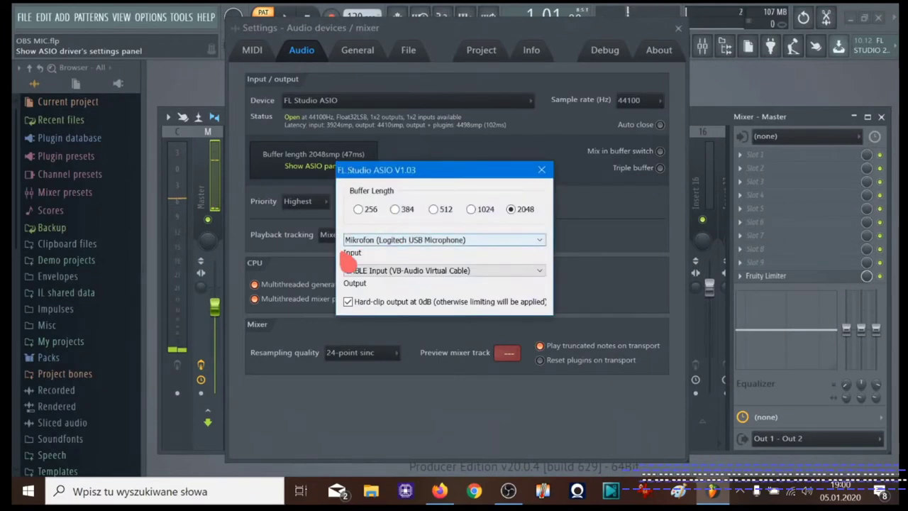
click(388, 245)
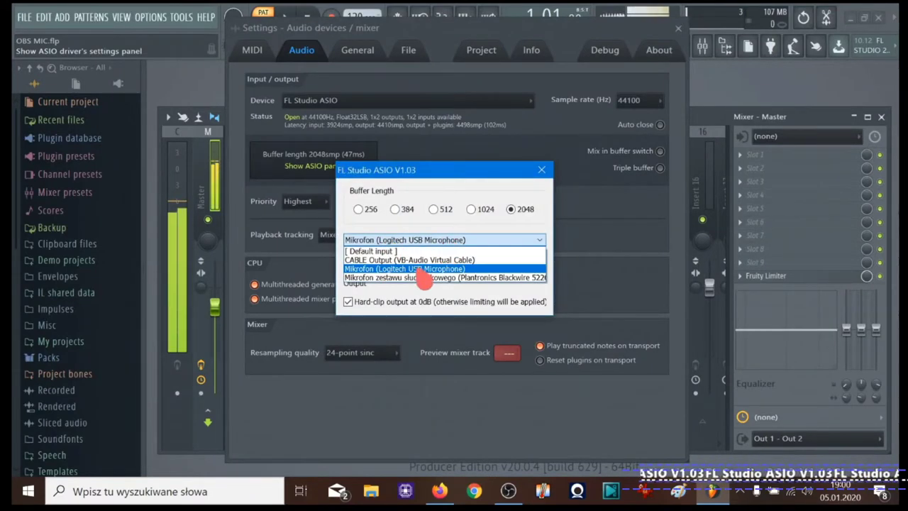
click(401, 241)
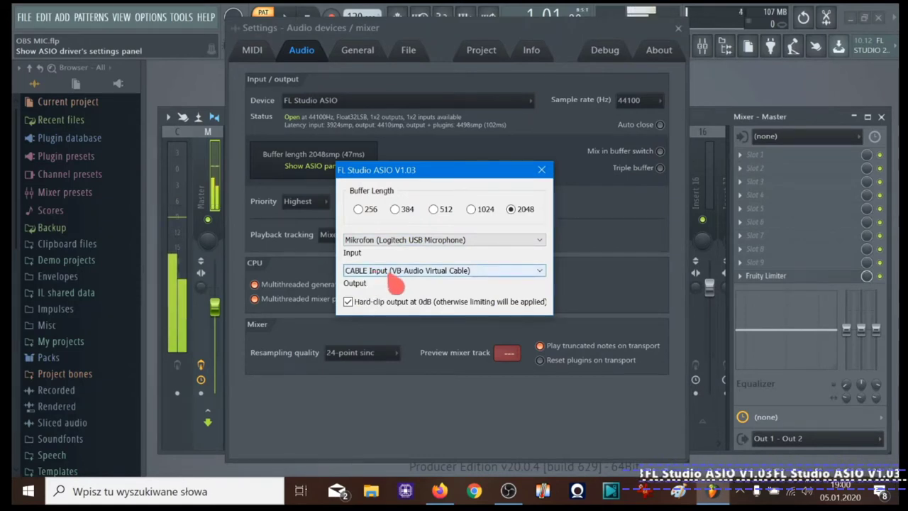
click(541, 170)
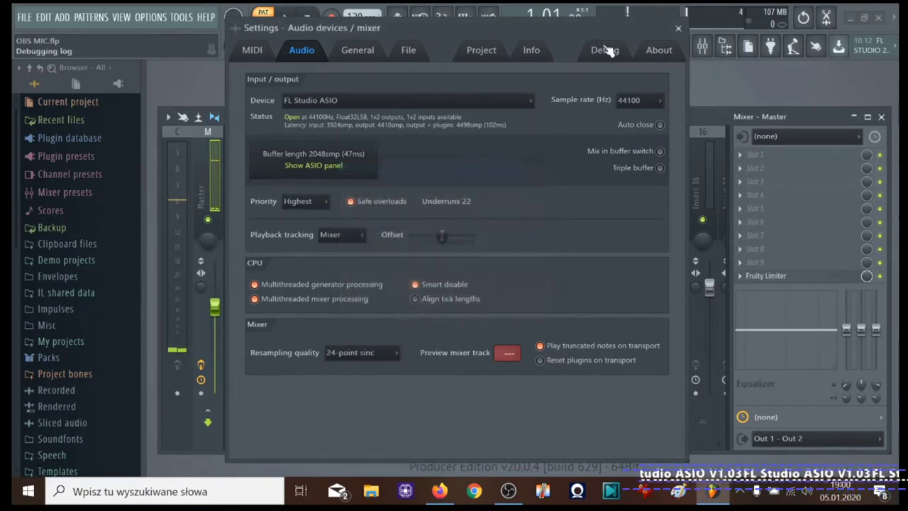
click(678, 29)
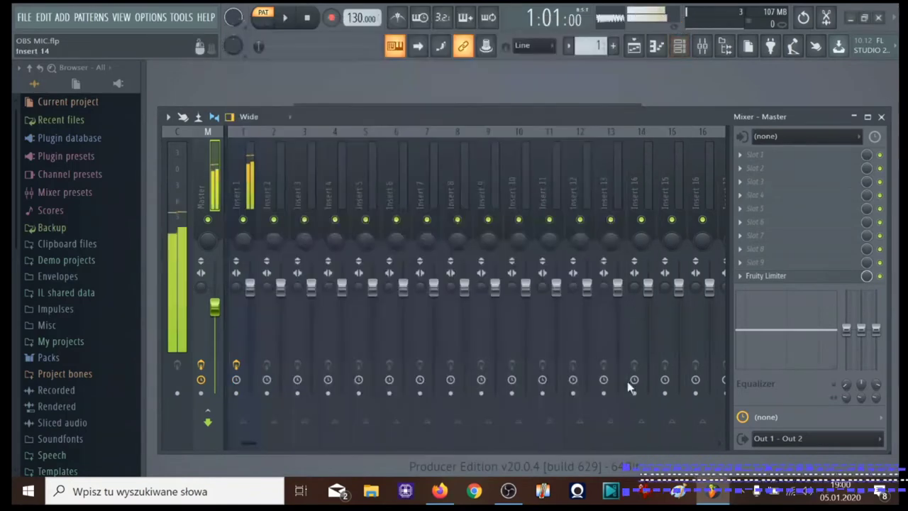
- Switch to OBS and reopen the ASIO source's driver control panel to check its input and output devices
click(508, 491)
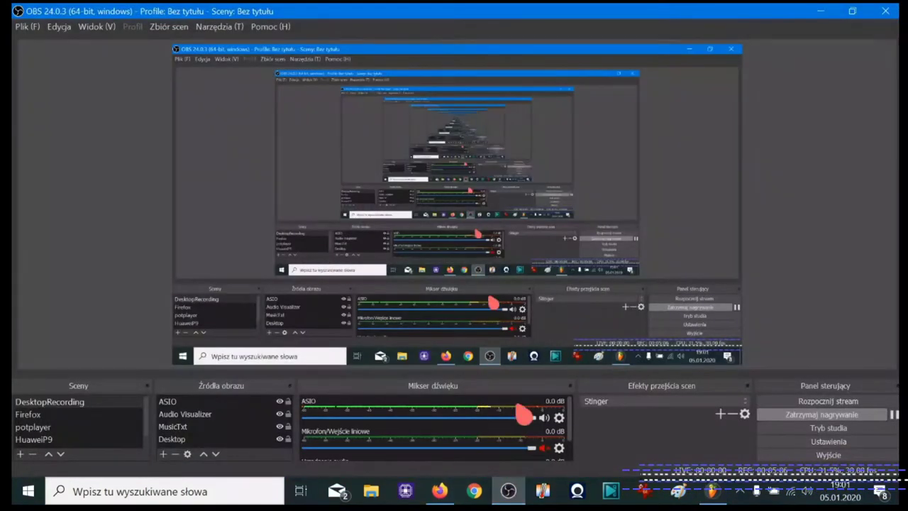
click(559, 418)
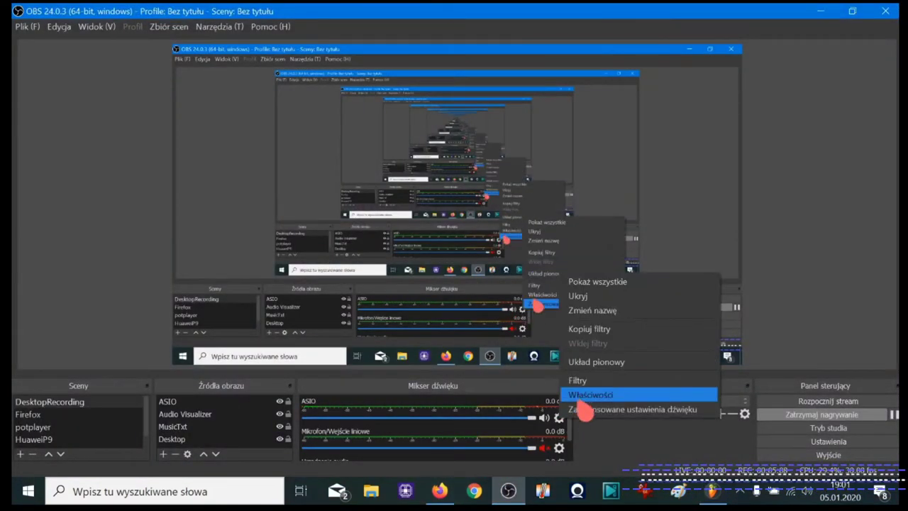
click(593, 408)
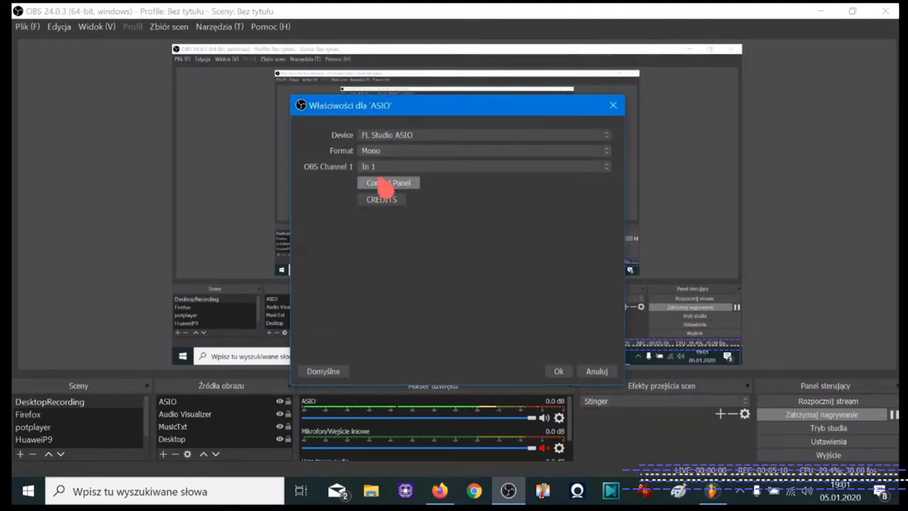
click(384, 184)
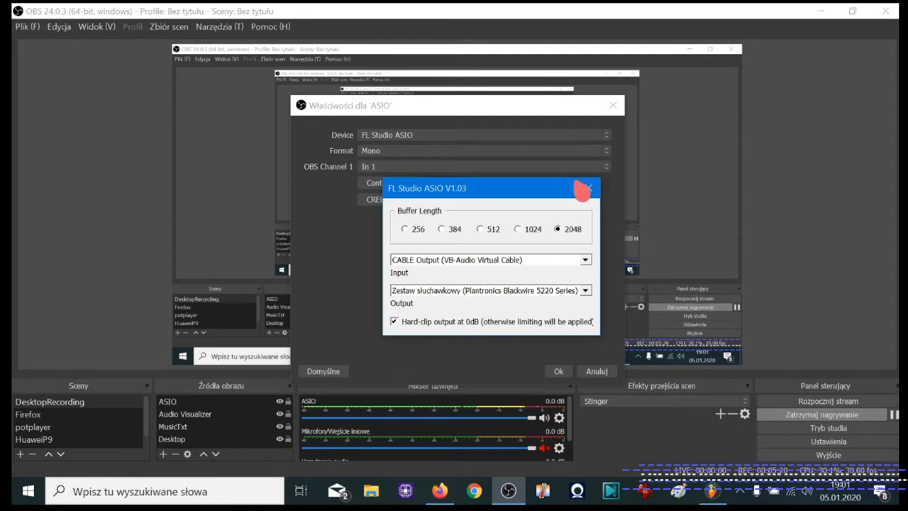
- Close the driver panel and cancel the source properties, and review the settings of the ASIO source's Expander and Limiter filters
click(589, 190)
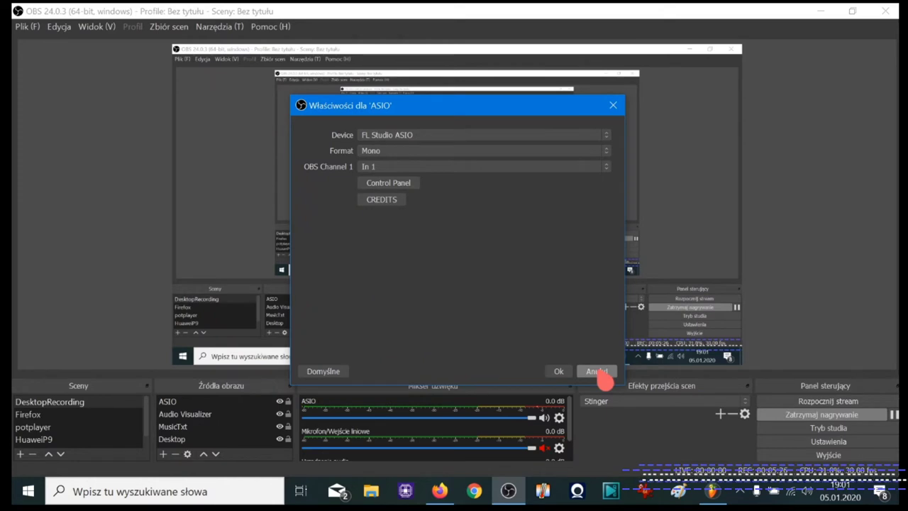
click(598, 373)
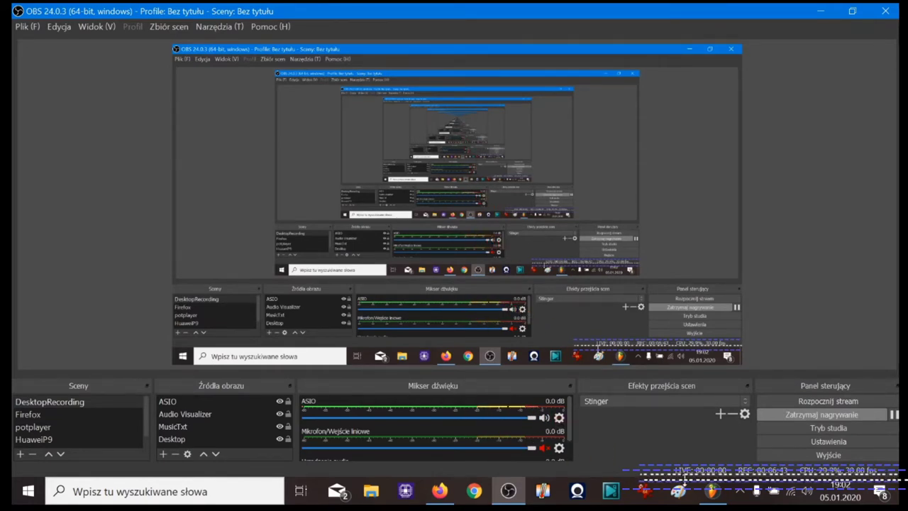
mouse_move(712, 491)
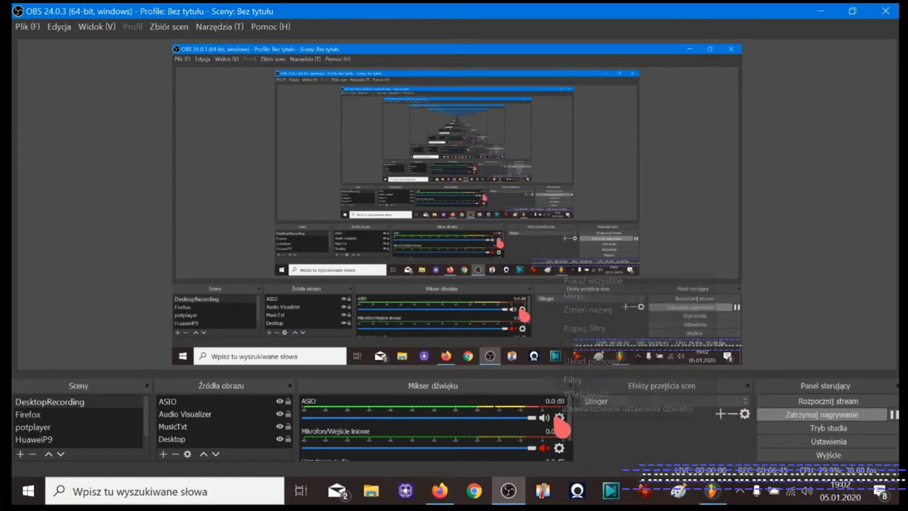
click(559, 418)
click(573, 379)
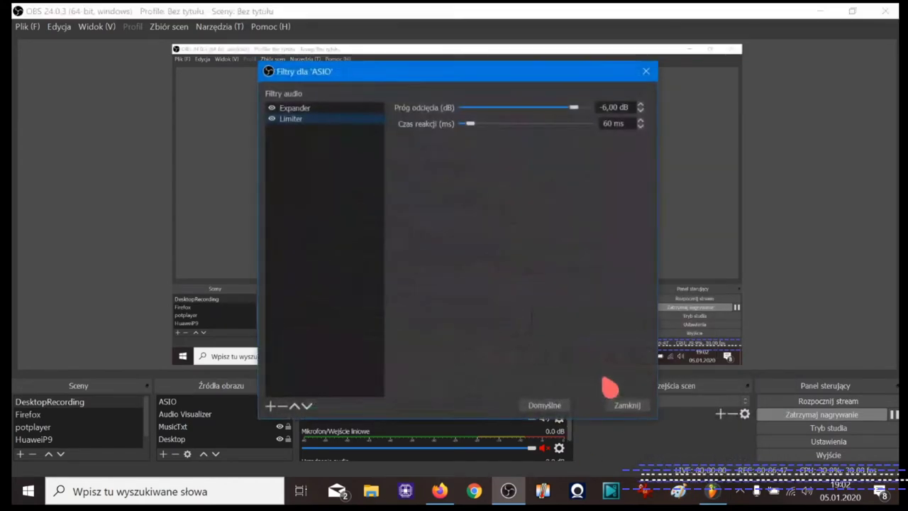
click(292, 110)
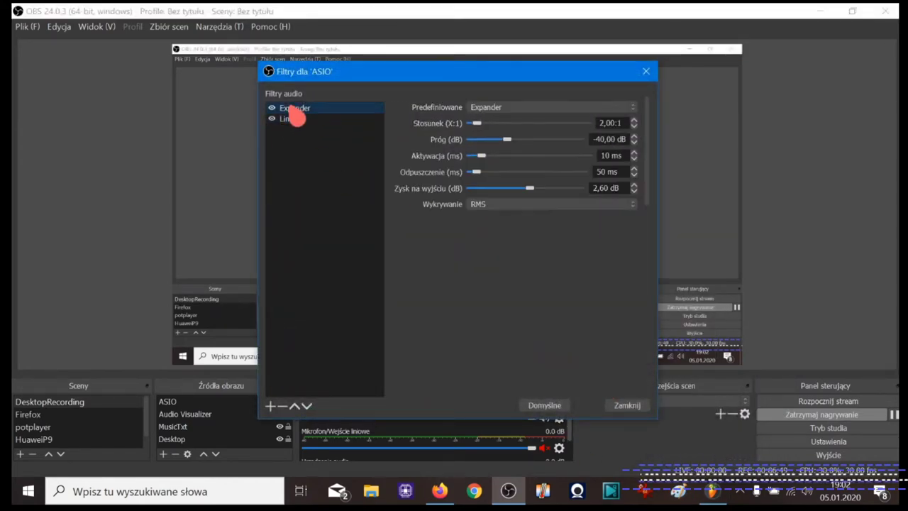
click(295, 121)
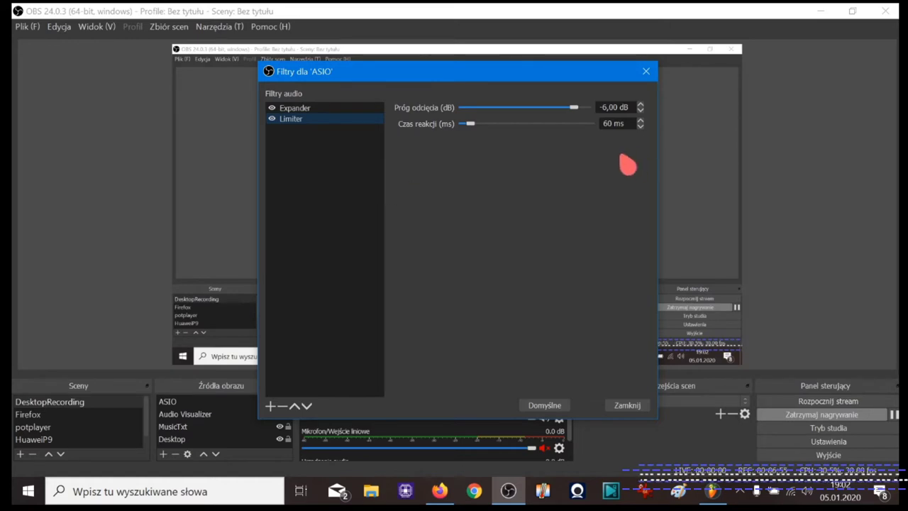
click(625, 406)
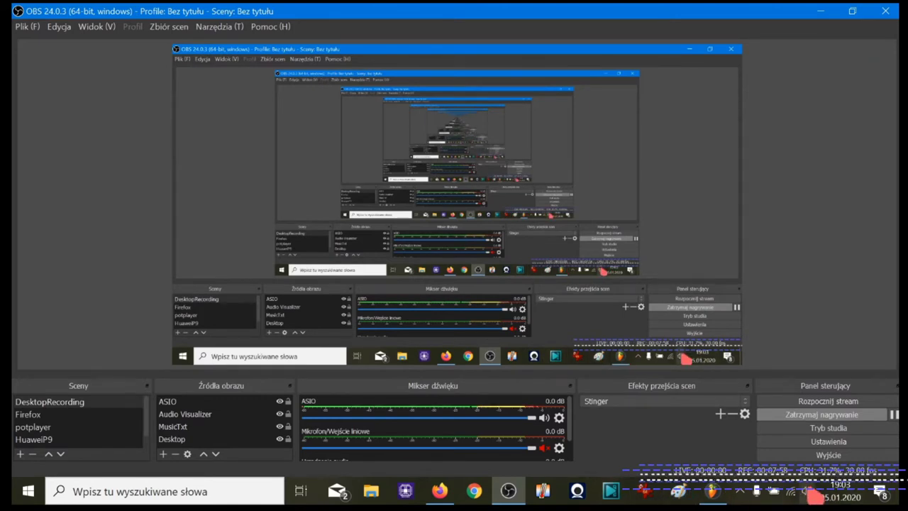
- Check the Logitech USB microphone's recording level in the Windows sound control panel, close its dialogs and minimize Settings
right_click(814, 495)
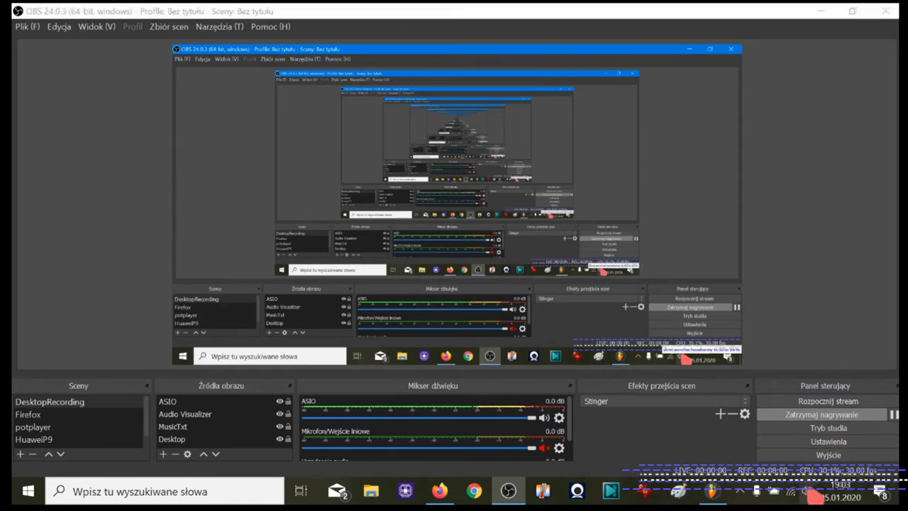
click(822, 413)
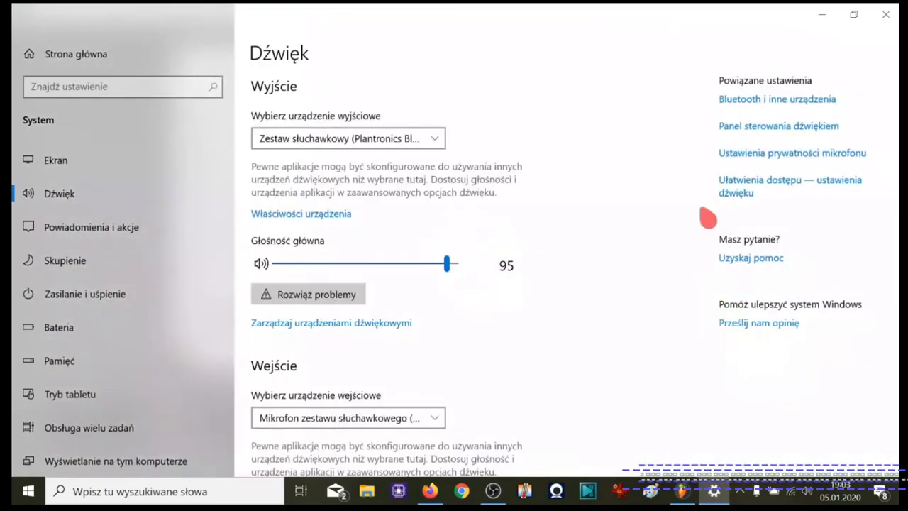
click(758, 138)
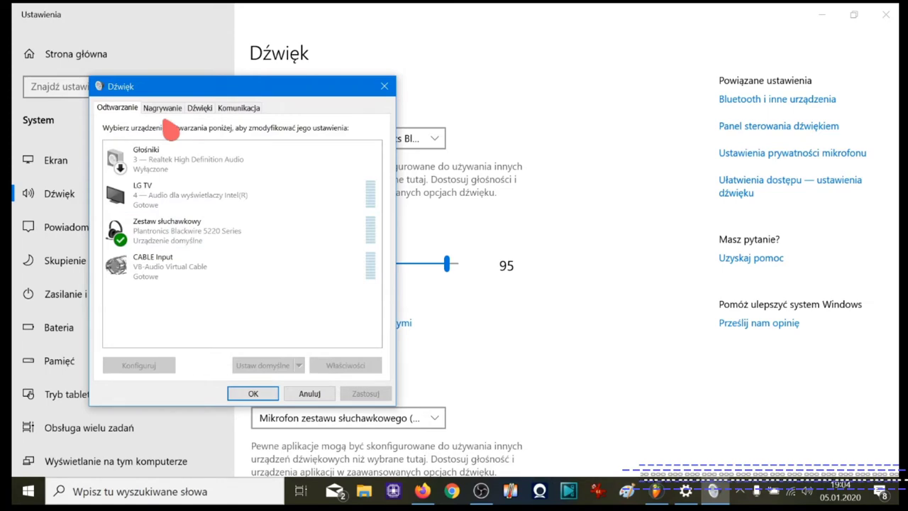
click(163, 108)
right_click(190, 235)
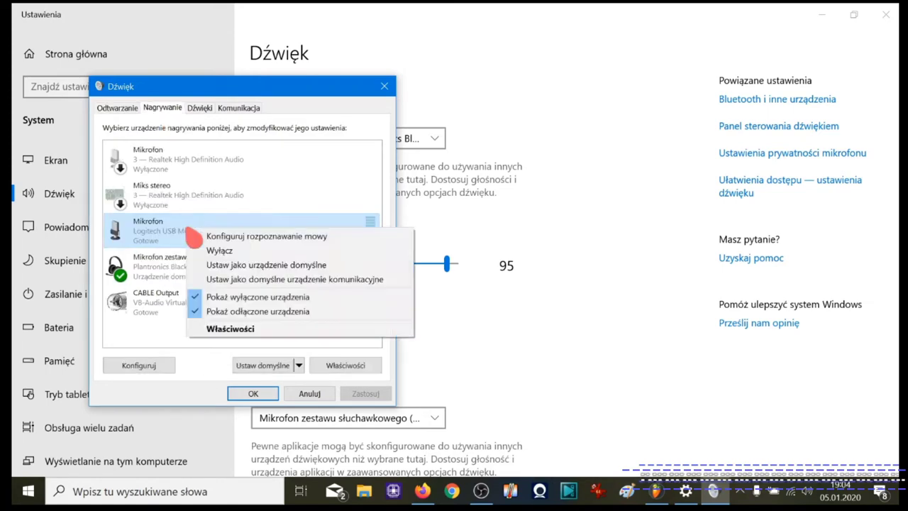
click(243, 336)
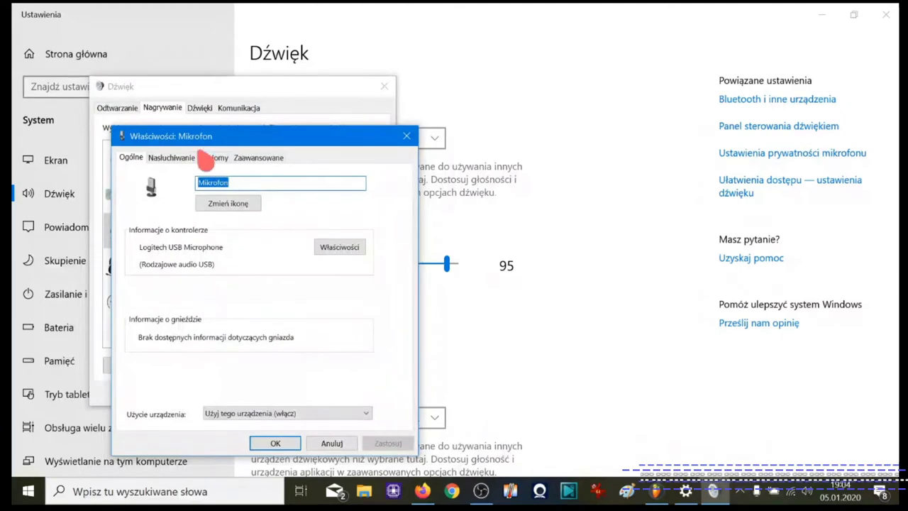
click(213, 158)
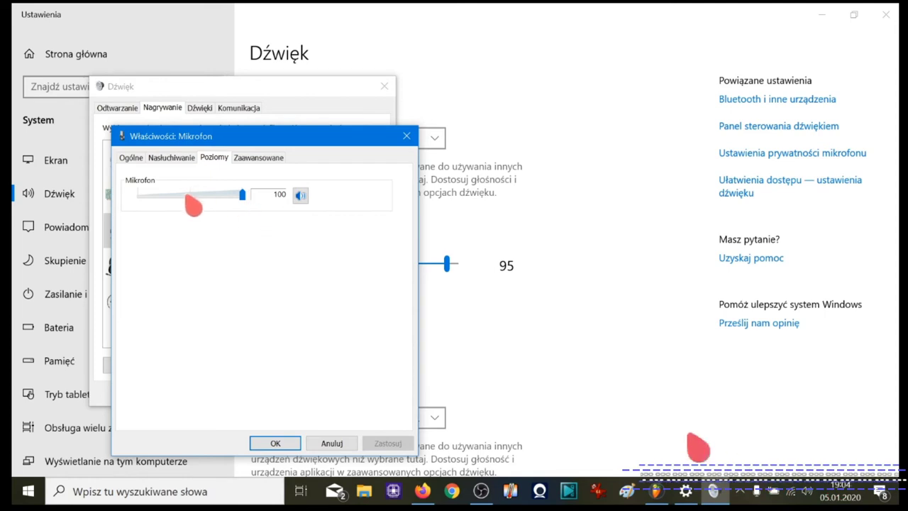
click(407, 135)
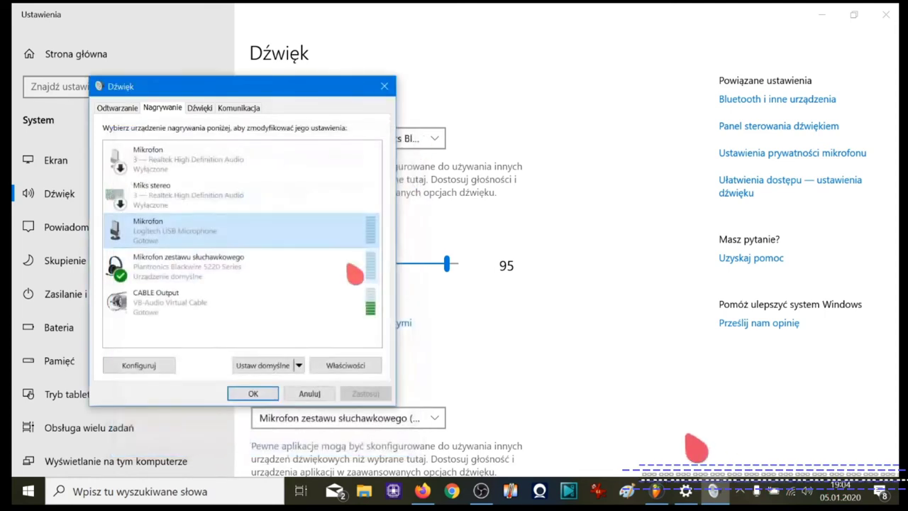
click(306, 394)
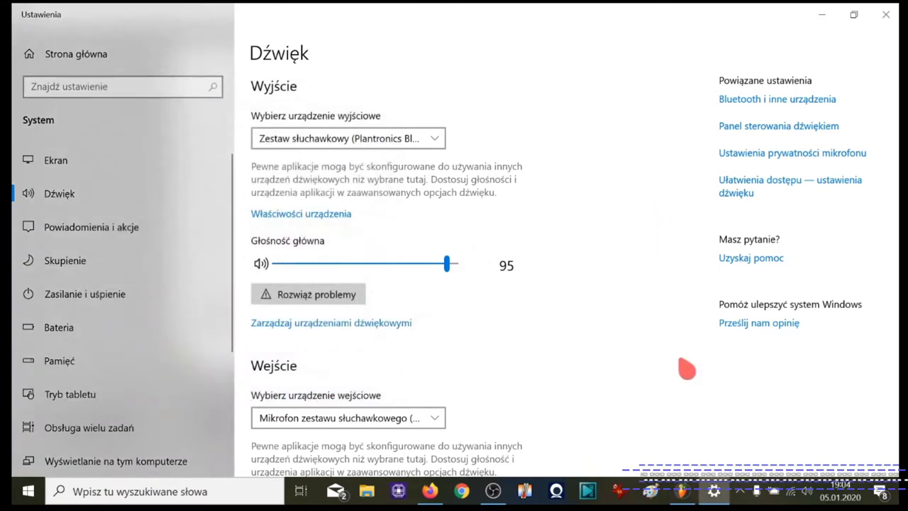
click(824, 20)
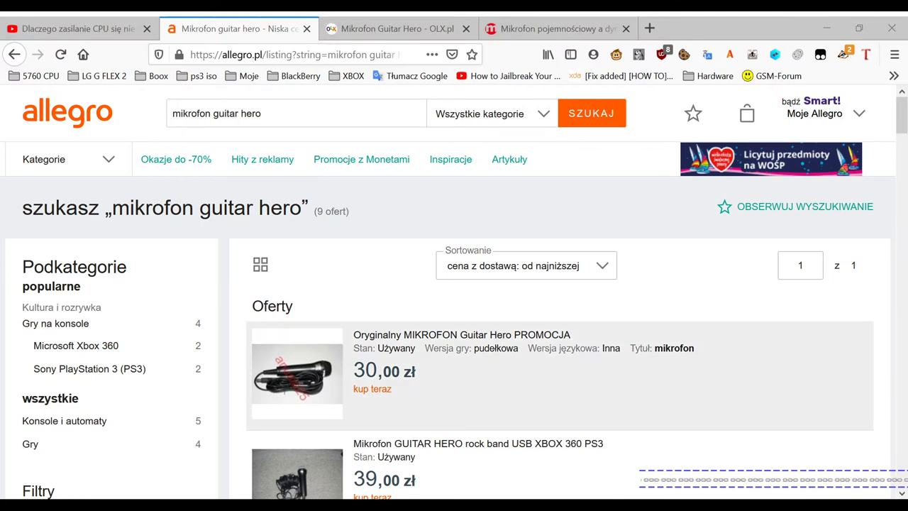
- Preview the first two offers in the browser's Allegro results for "mikrofon guitar hero"
mouse_move(297, 373)
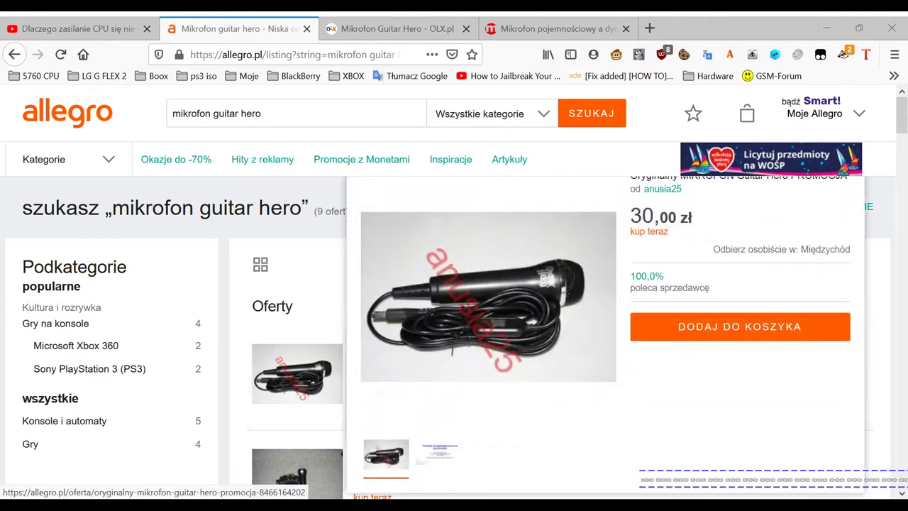
scroll(454, 312, down, 2)
mouse_move(298, 337)
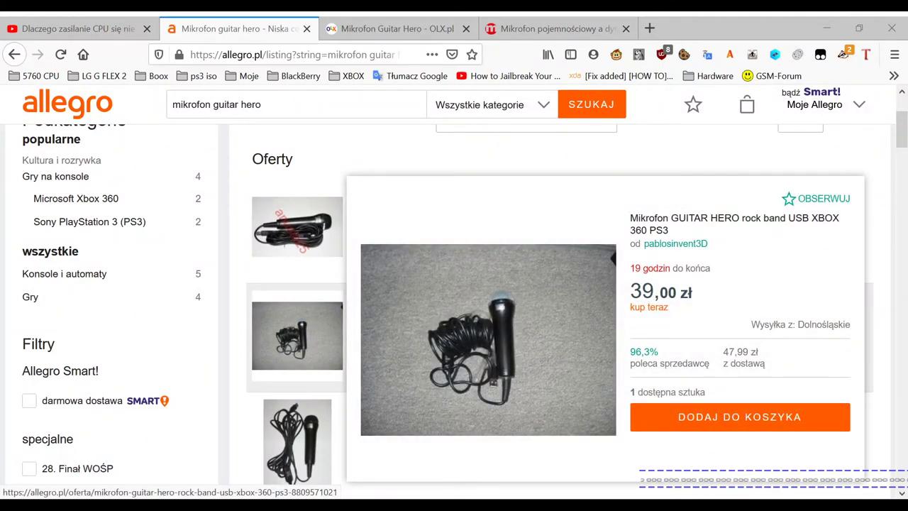
- Open the "Oryginalny MIKROFON Guitar Hero PROMOCJA" offer and check its delivery and payment details
click(301, 238)
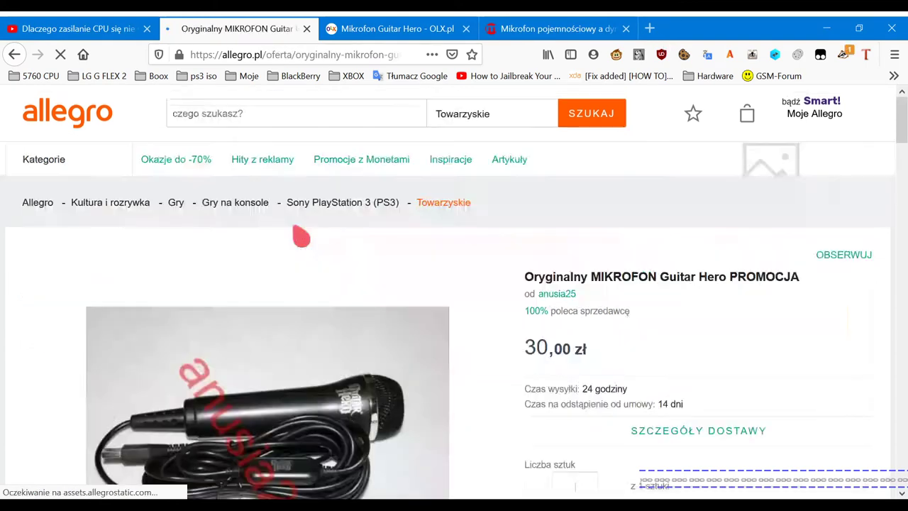
scroll(390, 291, down, 2)
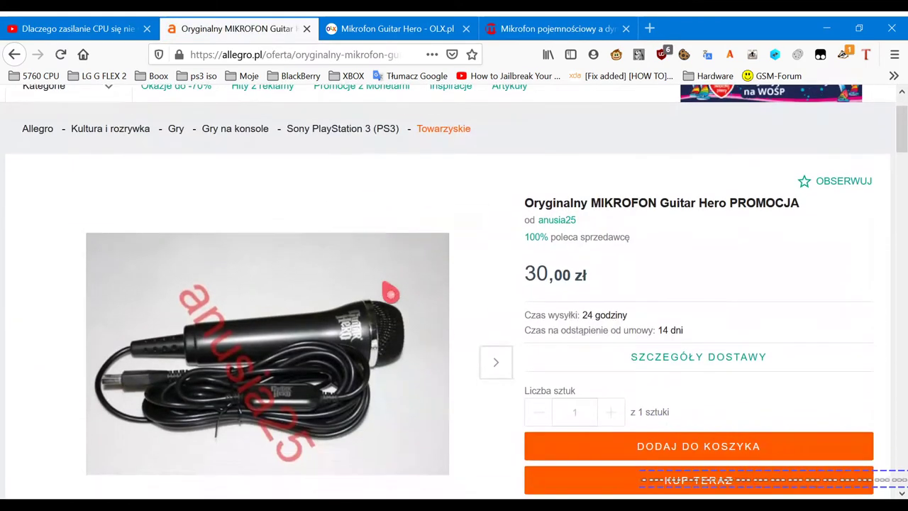
click(634, 360)
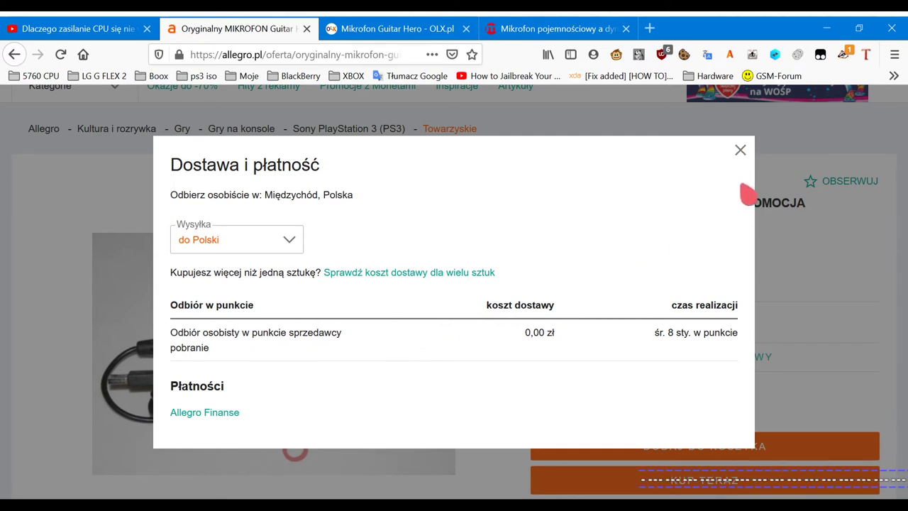
click(741, 152)
- Read the offer's second gallery image with the microphone description, and return to the microphone photo
scroll(406, 335, down, 3)
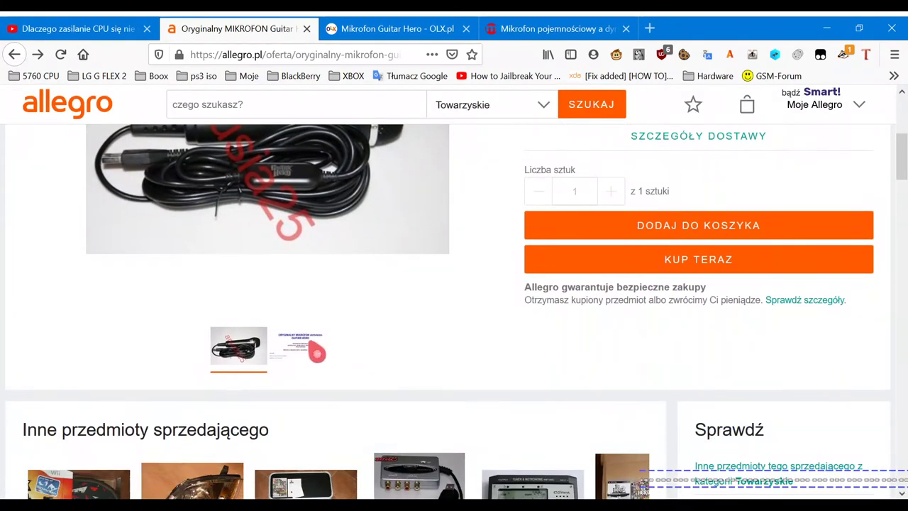
click(318, 348)
scroll(372, 339, up, 2)
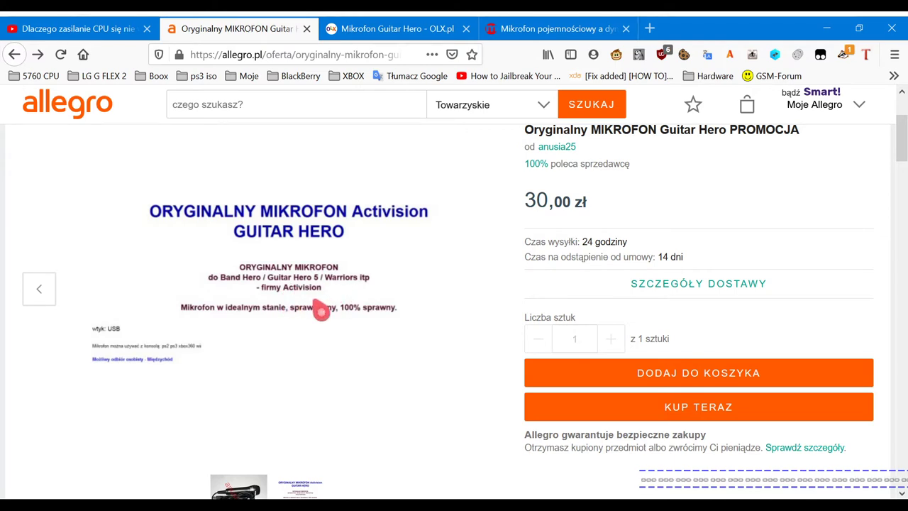
scroll(321, 312, down, 2)
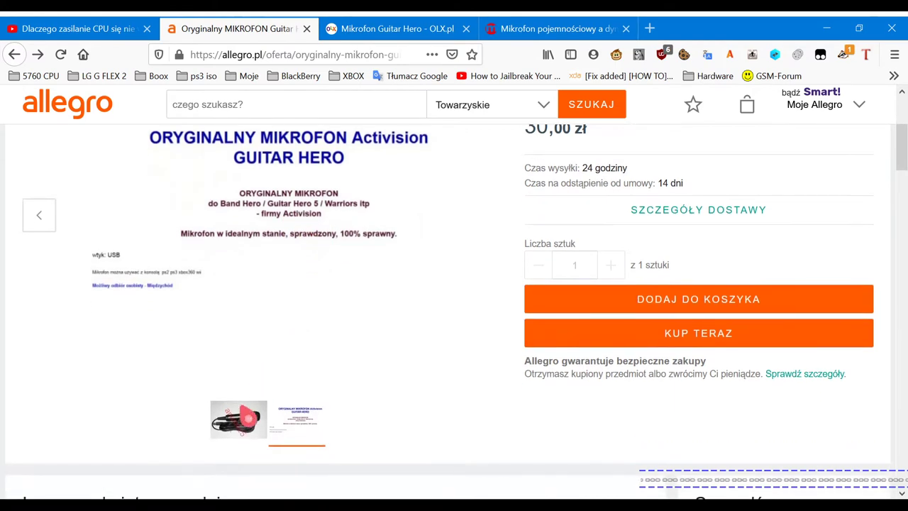
click(244, 424)
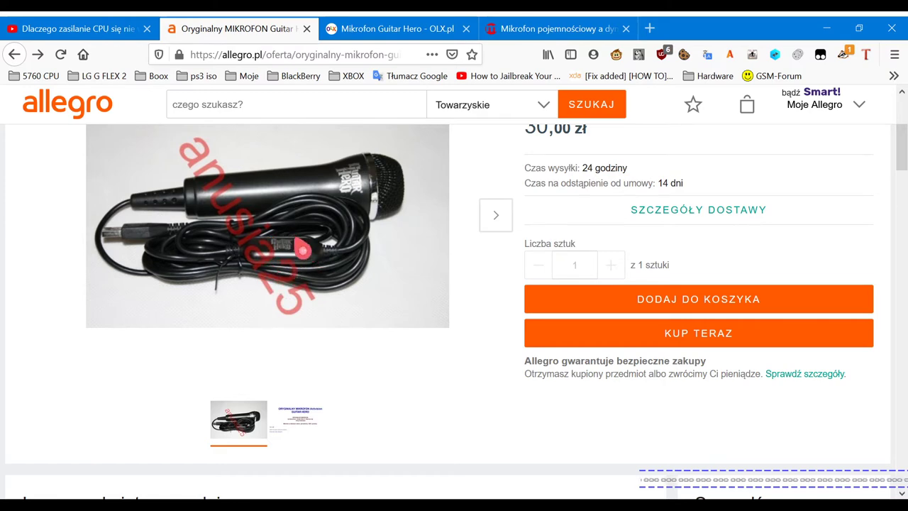
scroll(304, 248, up, 3)
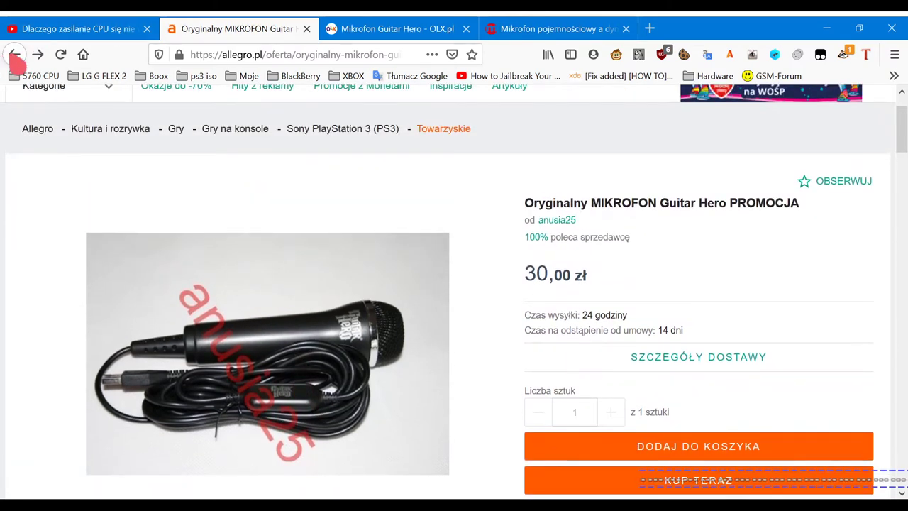
- Return to the search results and open the "Mikrofon GUITAR HERO rock band USB XBOX 360 PS3" offer to examine it
click(14, 54)
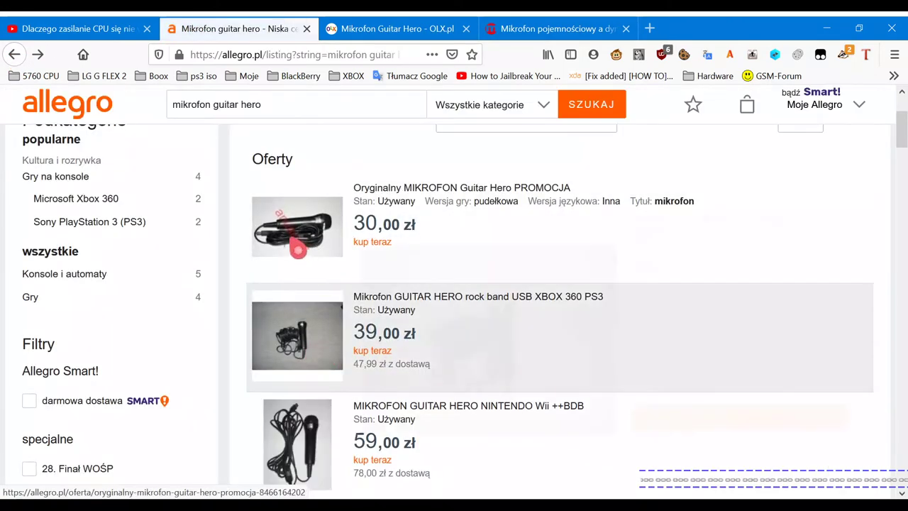
mouse_move(322, 248)
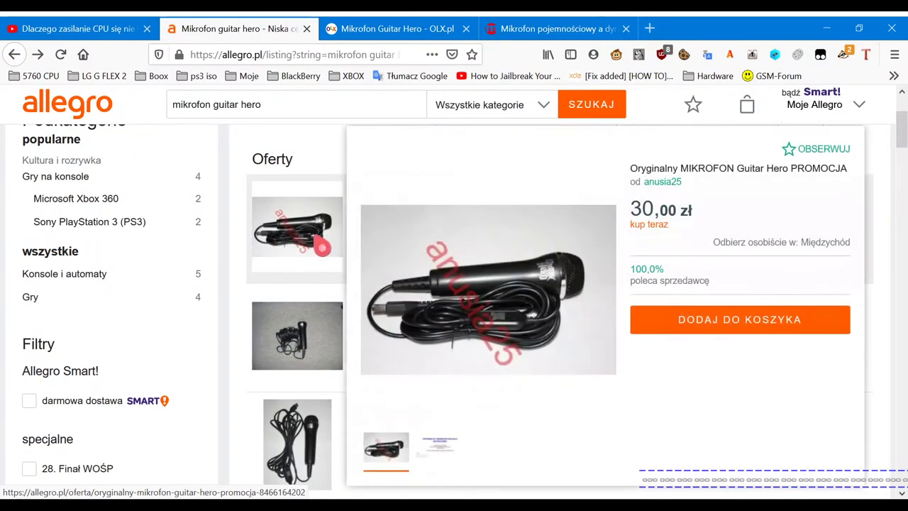
mouse_move(304, 343)
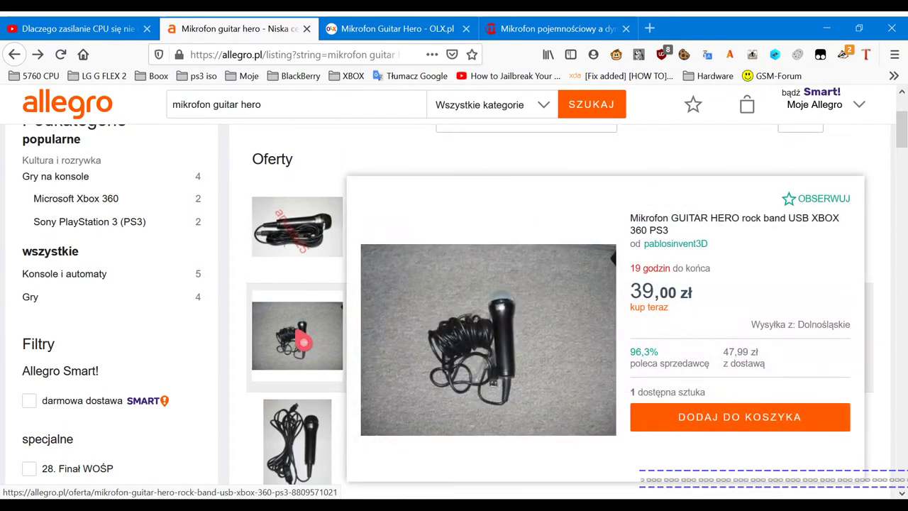
click(304, 342)
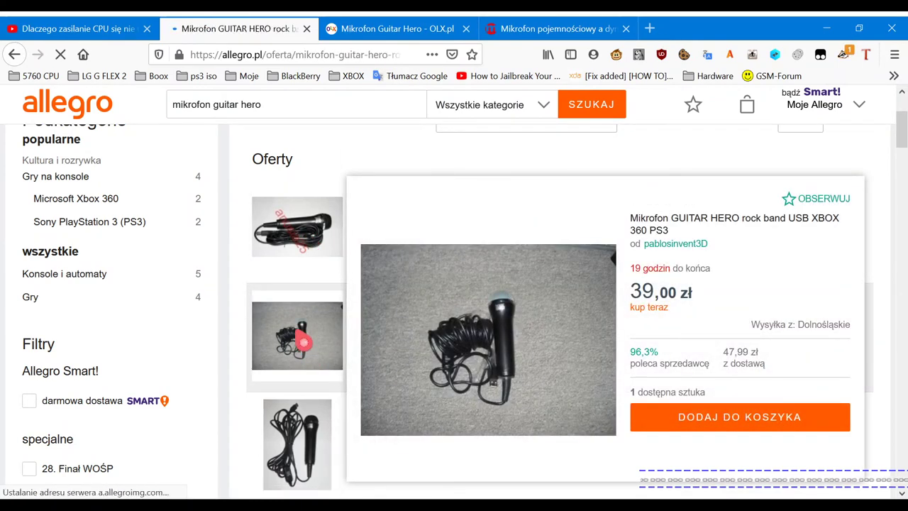
scroll(464, 320, down, 3)
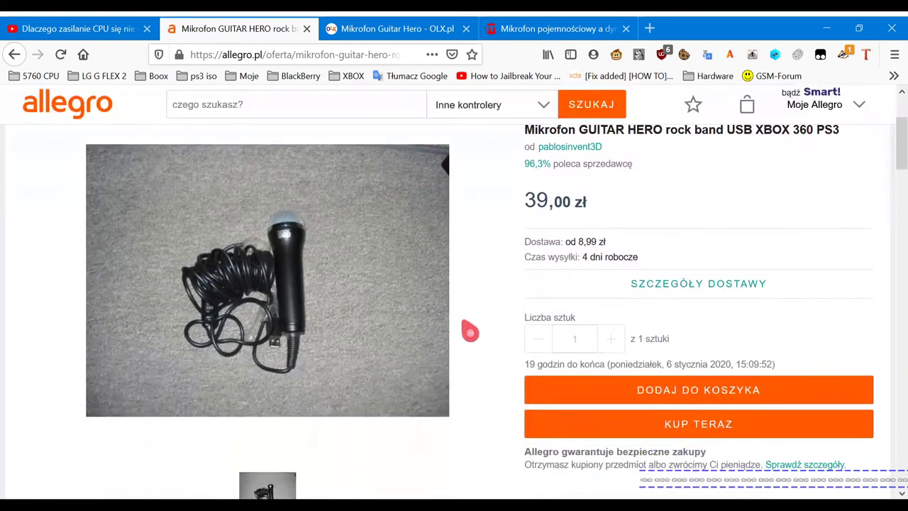
scroll(421, 371, down, 3)
scroll(328, 339, up, 2)
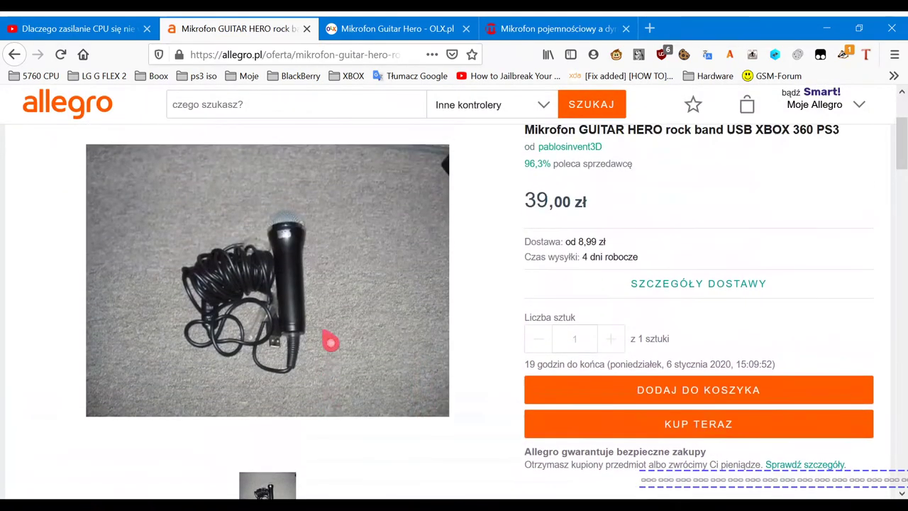